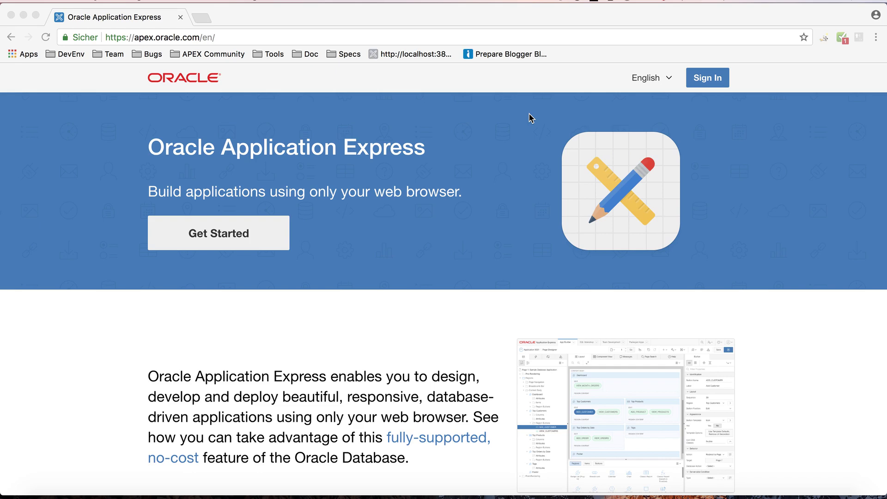
Sign in to the Oracle Application Express workspace with the account password.
{"action": "left_click", "coordinate": [702, 81]}
{"action": "left_click", "coordinate": [702, 81]}
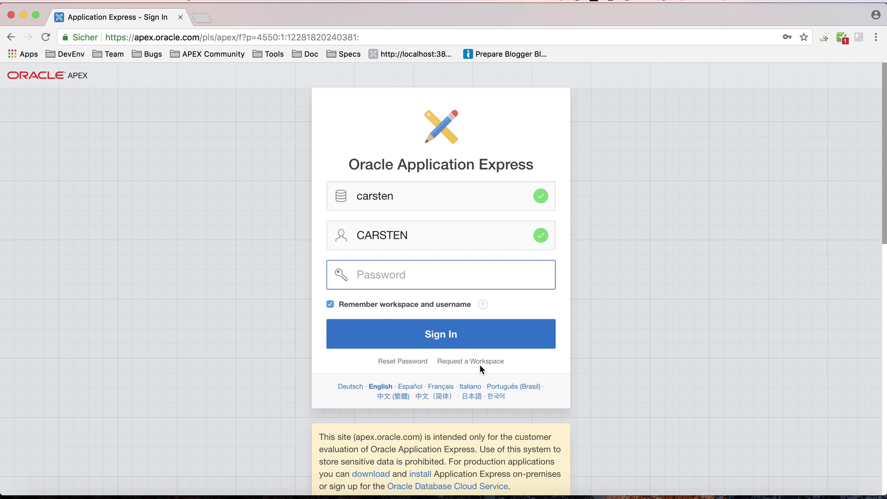
{"action": "type", "text": "••••••••"}
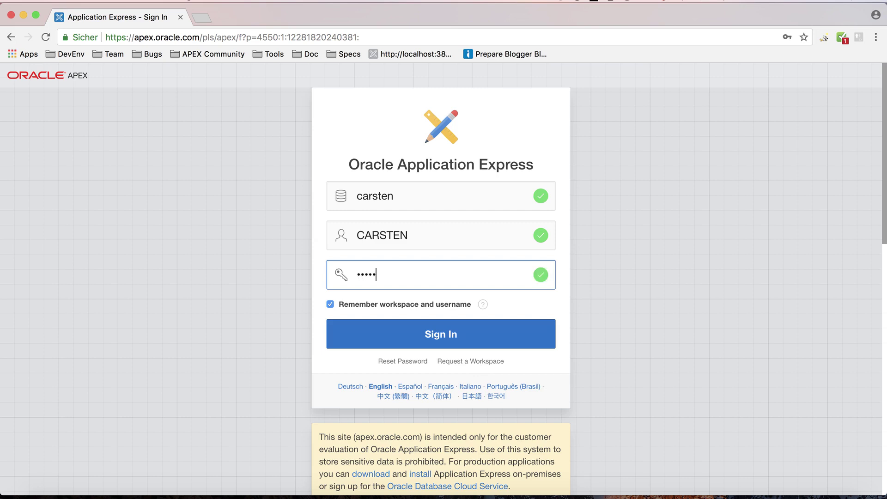
{"action": "key", "text": "Return"}
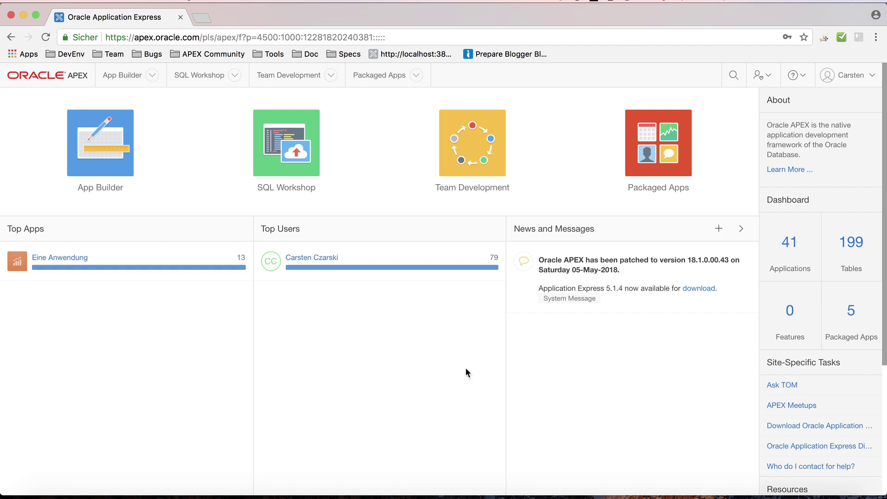
Start creating a new application in App Builder and name it "Eine Anwendung".
{"action": "left_click", "coordinate": [133, 173]}
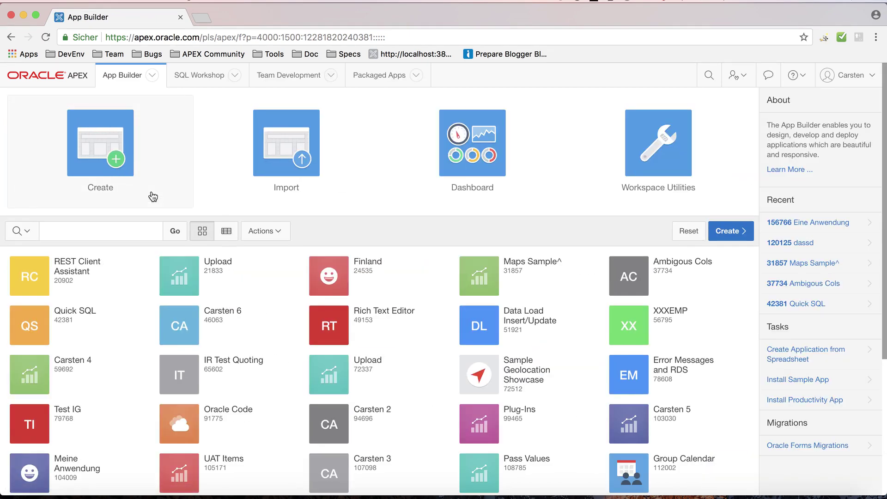
{"action": "left_click", "coordinate": [123, 157]}
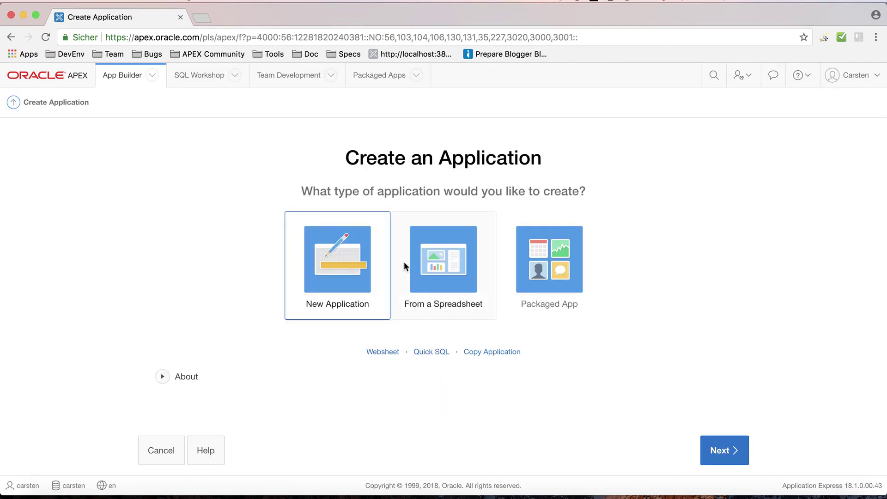
{"action": "left_click", "coordinate": [358, 287]}
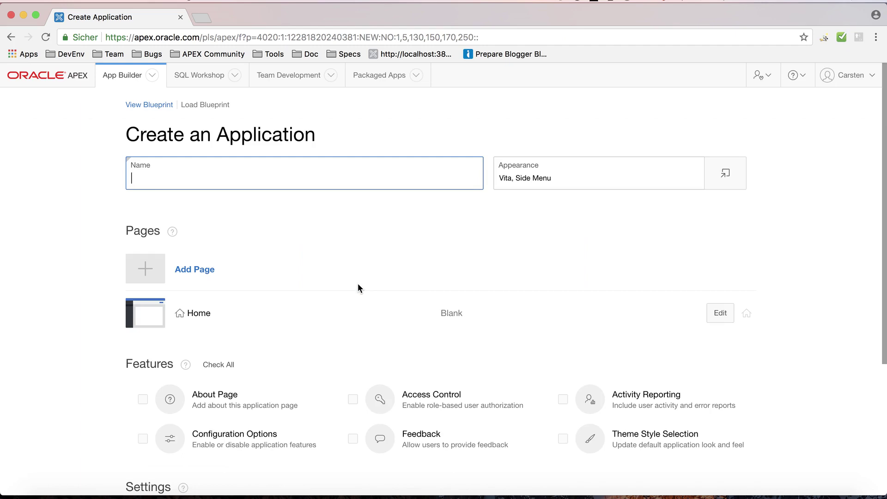
{"action": "type", "text": "Eine Anwendung"}
{"action": "key", "text": "Tab"}
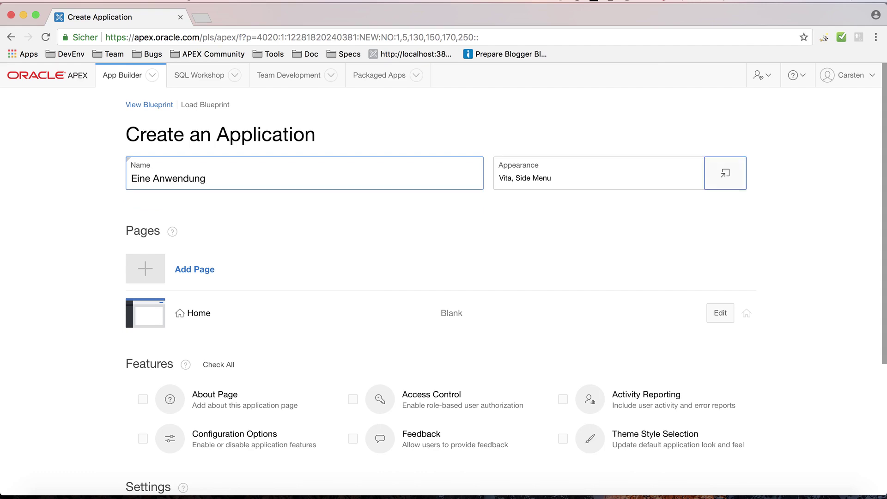
Start a Dashboard page for the application and base its first chart on the EMP table.
{"action": "scroll", "coordinate": [472, 329], "scroll_direction": "down", "scroll_amount": 3}
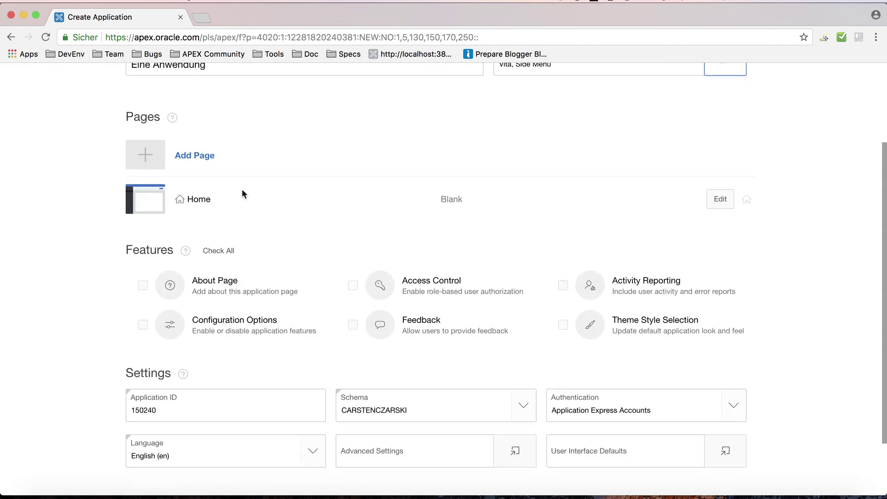
{"action": "left_click", "coordinate": [196, 154]}
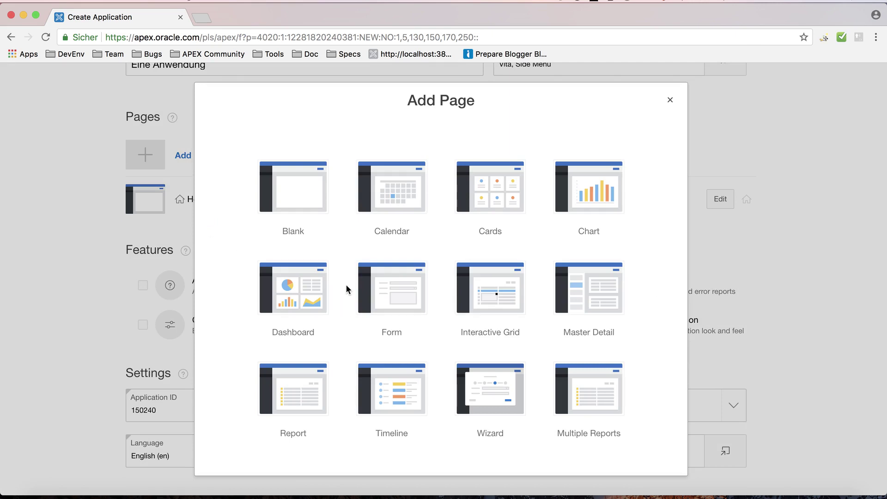
{"action": "left_click", "coordinate": [317, 292]}
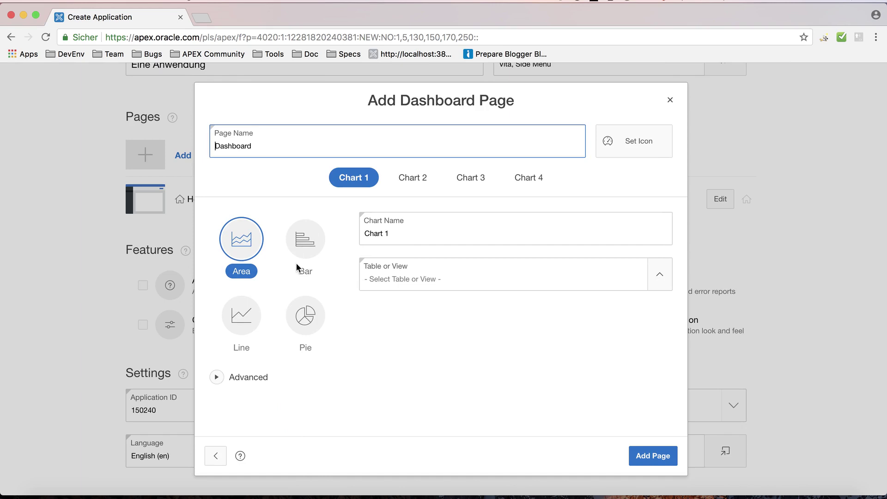
{"action": "left_click", "coordinate": [397, 233]}
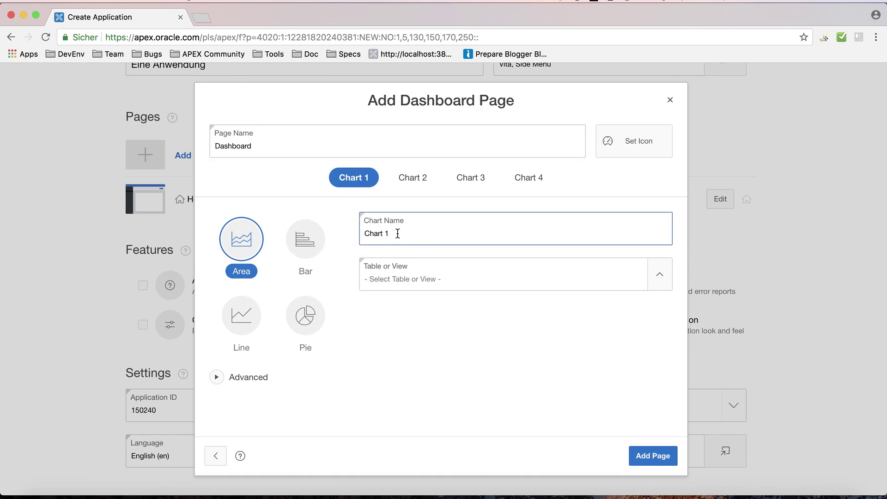
{"action": "left_click", "coordinate": [659, 280]}
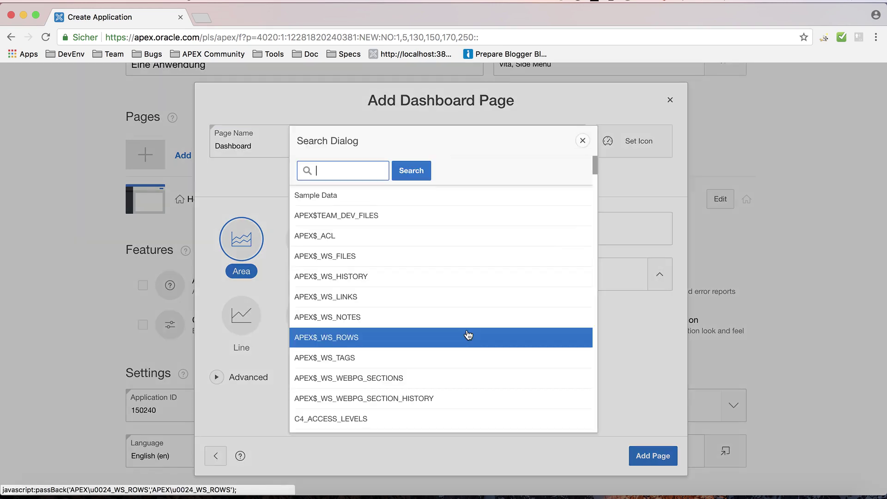
{"action": "scroll", "coordinate": [478, 329], "scroll_direction": "down", "scroll_amount": 15}
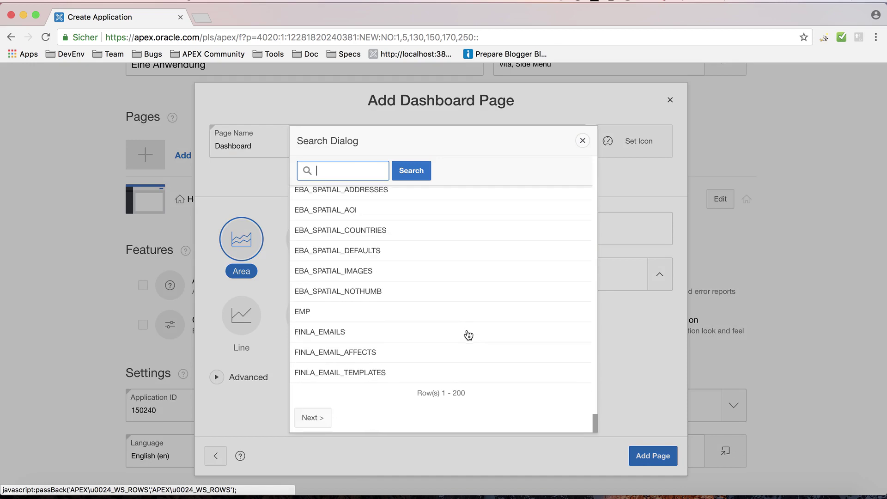
{"action": "left_click", "coordinate": [358, 293]}
{"action": "left_click", "coordinate": [660, 286]}
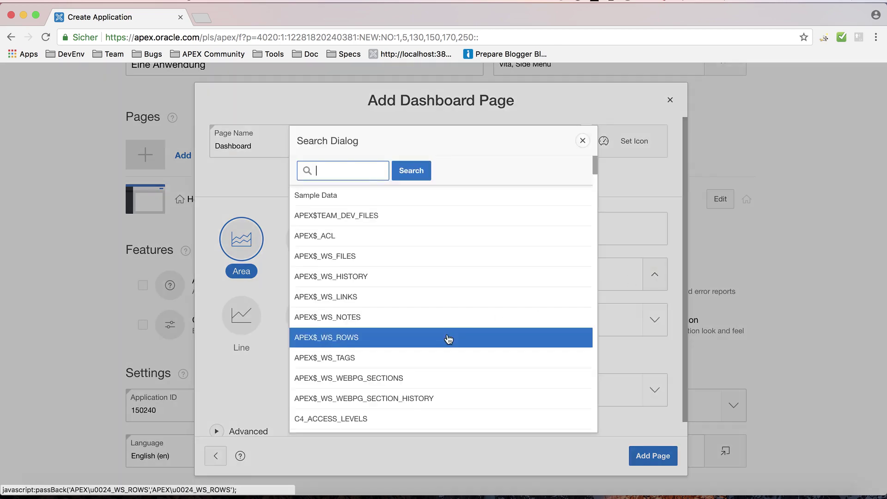
{"action": "scroll", "coordinate": [450, 283], "scroll_direction": "down", "scroll_amount": 15}
{"action": "scroll", "coordinate": [449, 340], "scroll_direction": "down", "scroll_amount": 5}
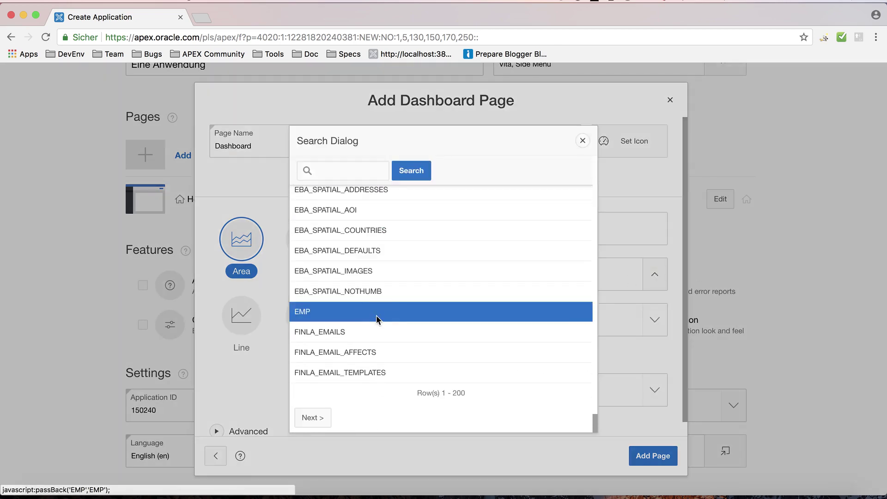
{"action": "left_click", "coordinate": [376, 315]}
Make Chart 1 a bar chart with label column ENAME and value column SAL, and add the dashboard page.
{"action": "left_click", "coordinate": [573, 323]}
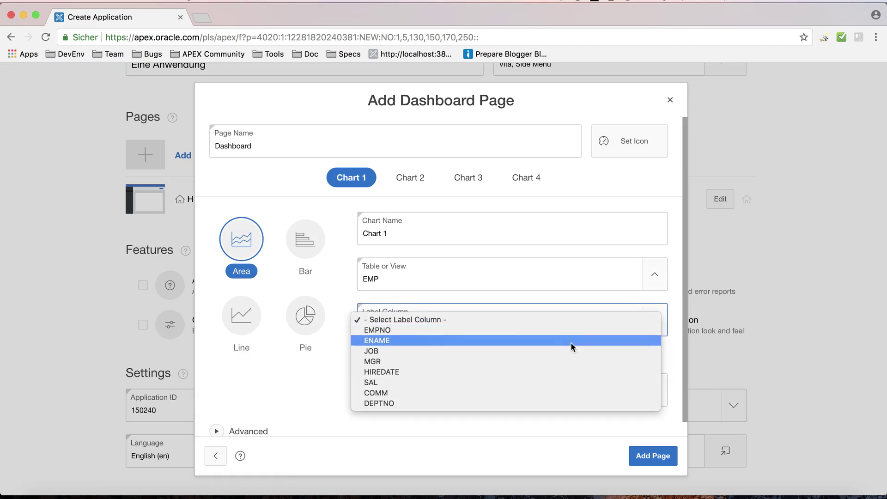
{"action": "left_click", "coordinate": [570, 342]}
{"action": "left_click", "coordinate": [510, 393]}
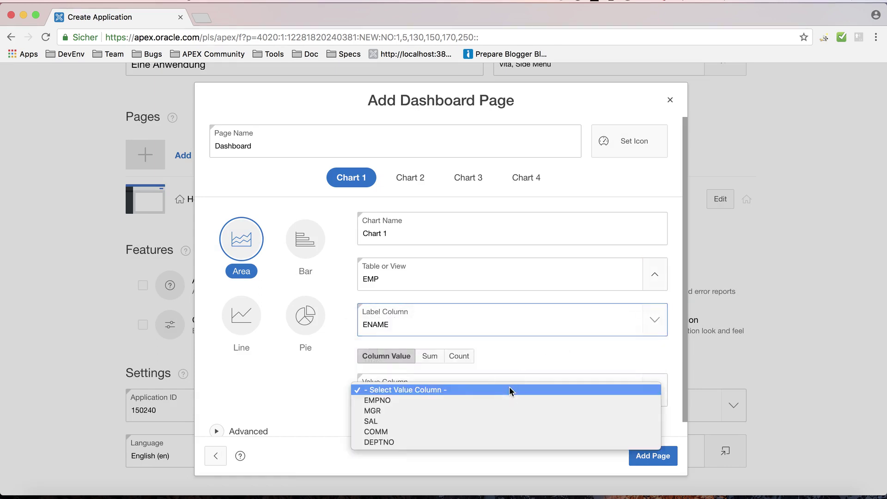
{"action": "left_click", "coordinate": [497, 423]}
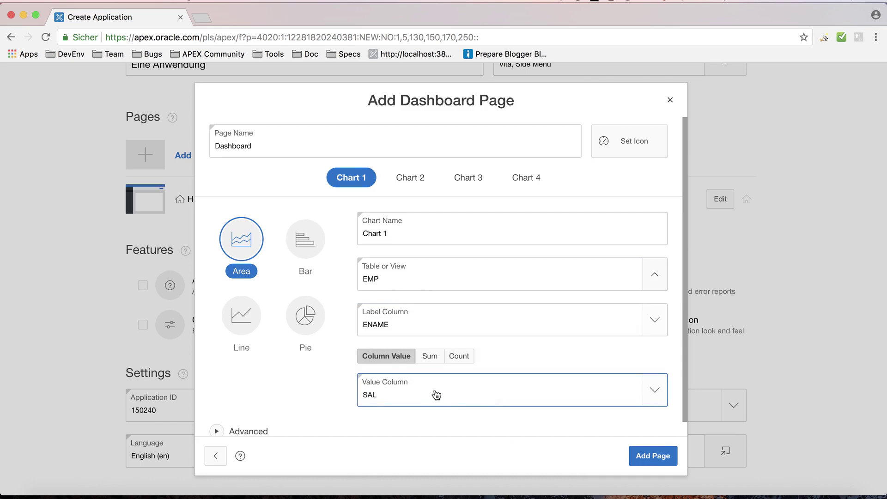
{"action": "left_click", "coordinate": [309, 250]}
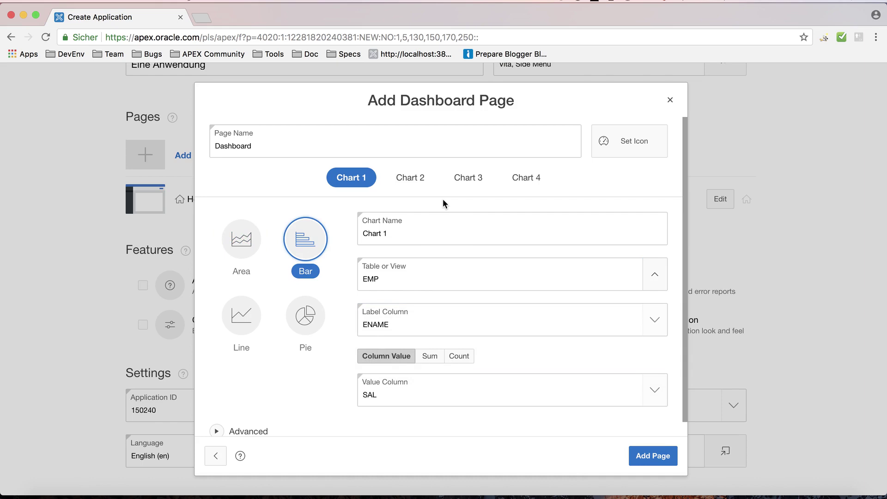
{"action": "left_click", "coordinate": [646, 451]}
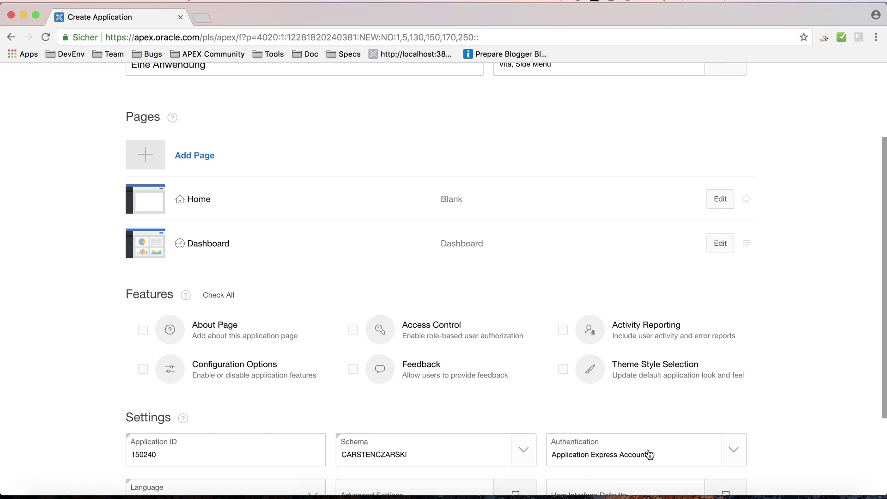
Start a Cards page named "EMP Cards" based on the EMP table.
{"action": "scroll", "coordinate": [649, 454], "scroll_direction": "down", "scroll_amount": 3}
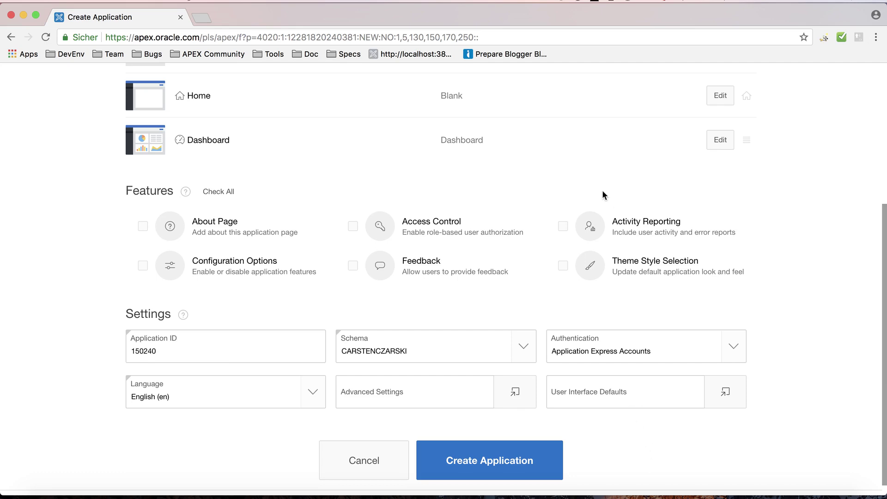
{"action": "scroll", "coordinate": [405, 136], "scroll_direction": "up", "scroll_amount": 3}
{"action": "left_click", "coordinate": [214, 124]}
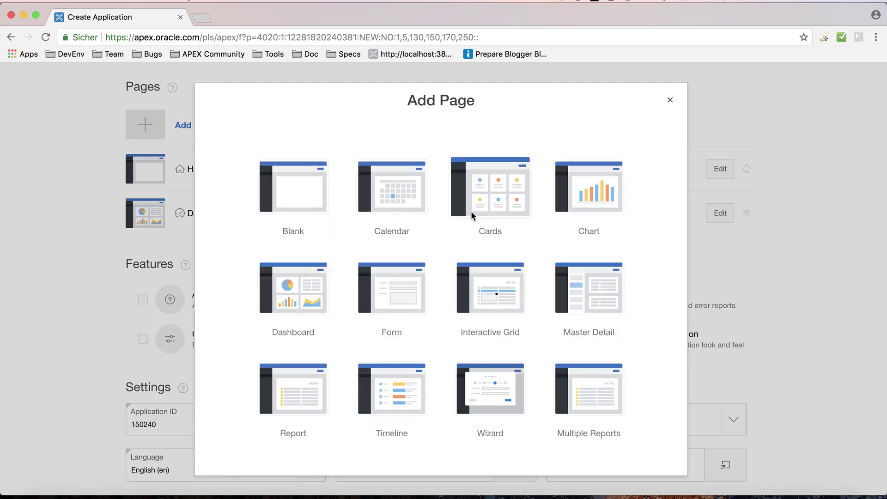
{"action": "left_click", "coordinate": [471, 215]}
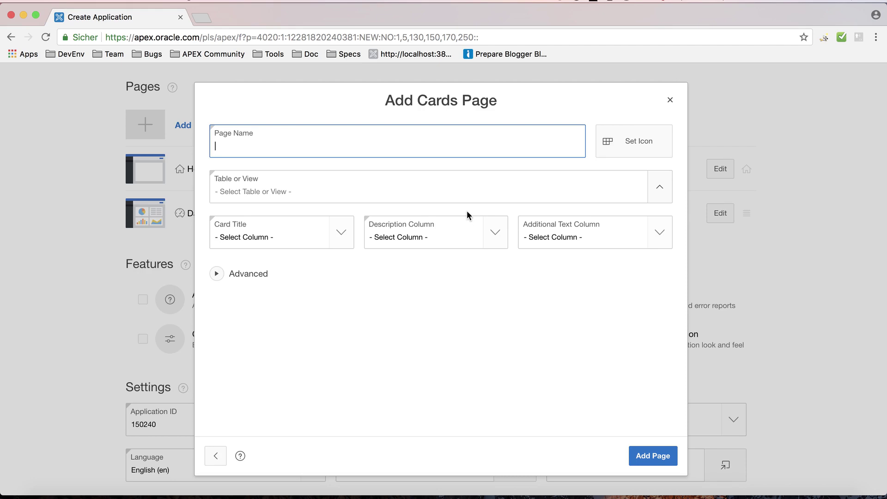
{"action": "type", "text": "EMP Cards"}
{"action": "key", "text": "Tab"}
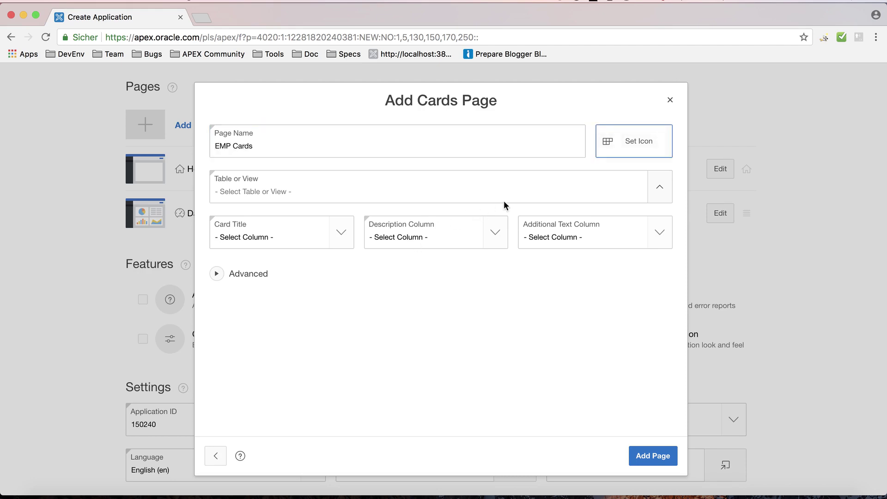
{"action": "left_click", "coordinate": [660, 187]}
{"action": "scroll", "coordinate": [372, 276], "scroll_direction": "down", "scroll_amount": 15}
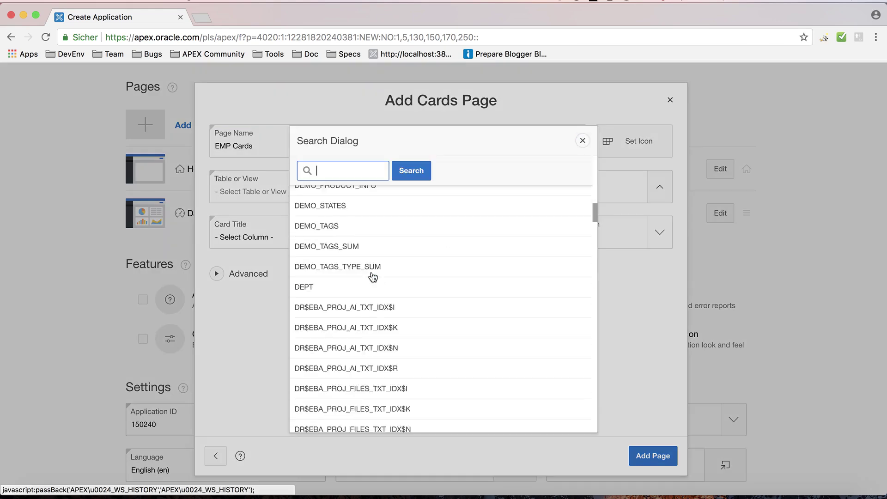
{"action": "scroll", "coordinate": [372, 277], "scroll_direction": "down", "scroll_amount": 10}
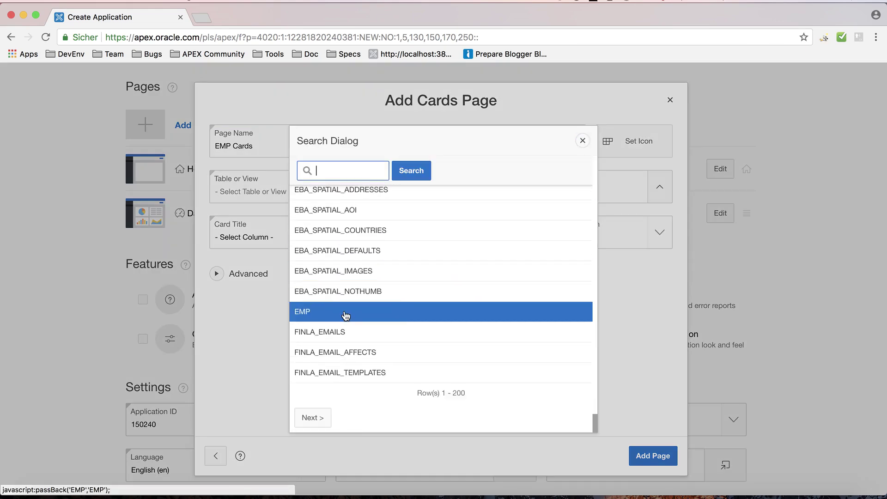
{"action": "left_click", "coordinate": [344, 310]}
Set the card title to ENAME, the description to JOB and the additional text to SAL, and add the cards page.
{"action": "left_click", "coordinate": [304, 242]}
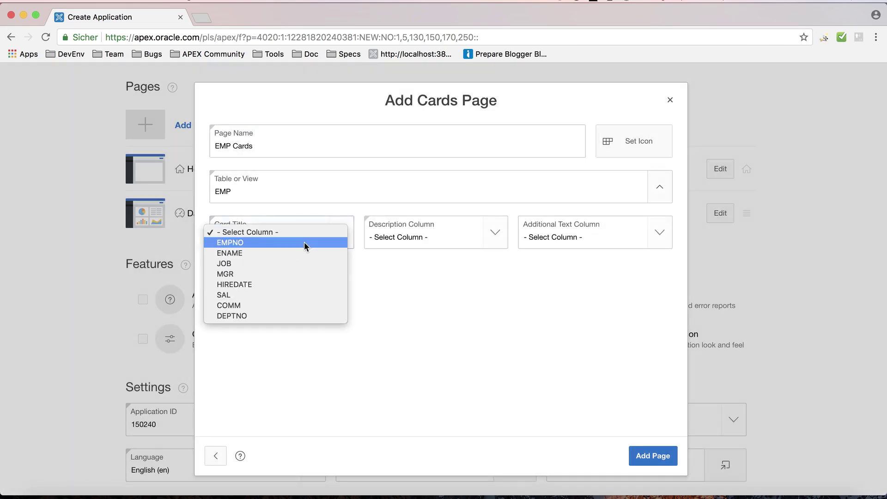
{"action": "left_click", "coordinate": [306, 253]}
{"action": "left_click", "coordinate": [406, 242]}
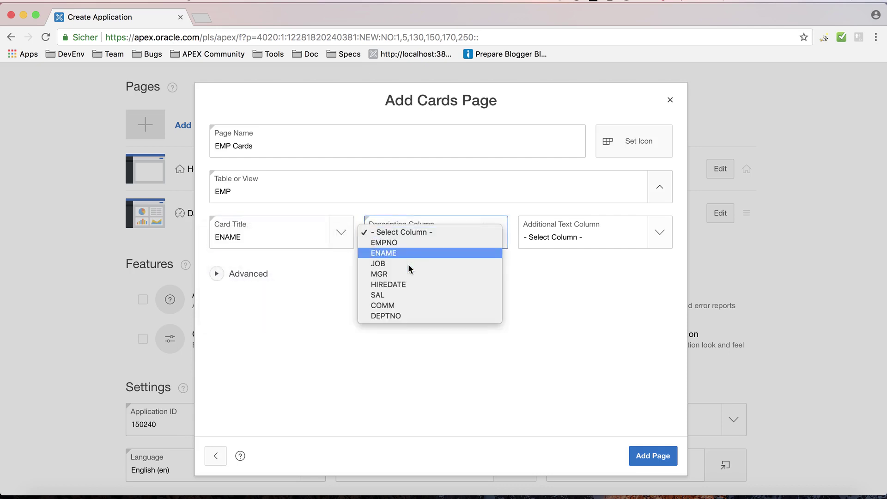
{"action": "left_click", "coordinate": [409, 277]}
{"action": "left_click", "coordinate": [406, 229]}
{"action": "left_click", "coordinate": [406, 221]}
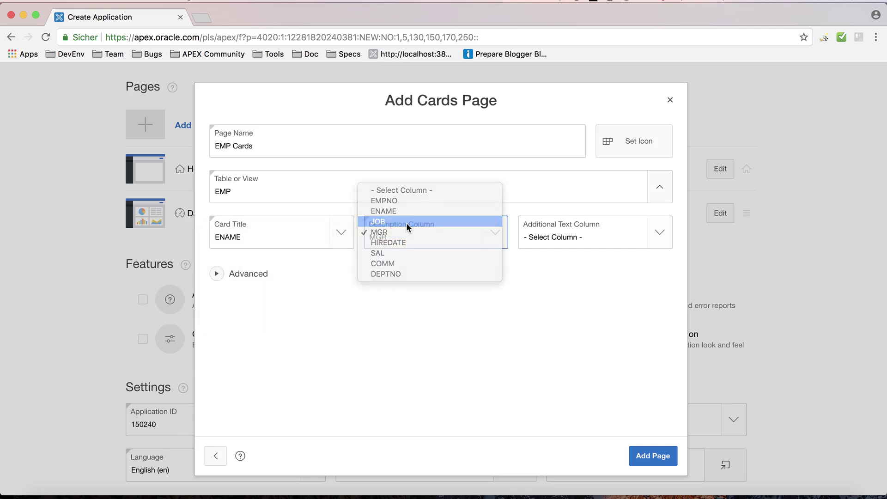
{"action": "left_click", "coordinate": [535, 241]}
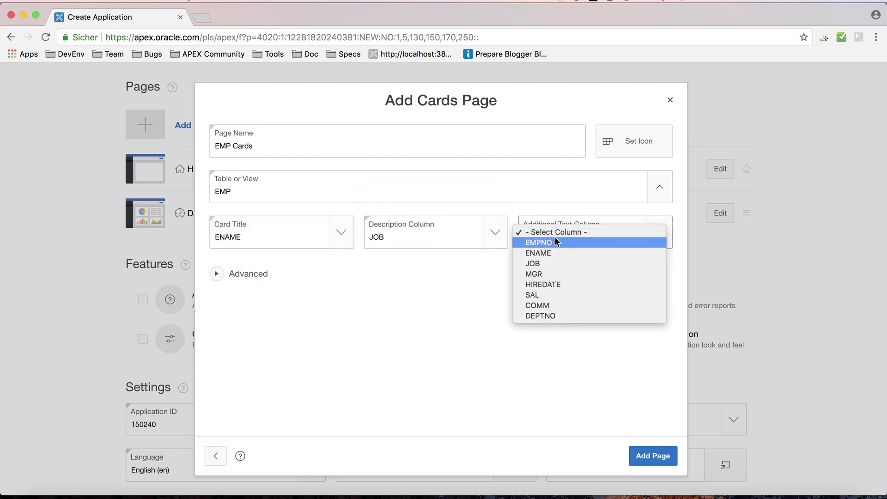
{"action": "left_click", "coordinate": [577, 296]}
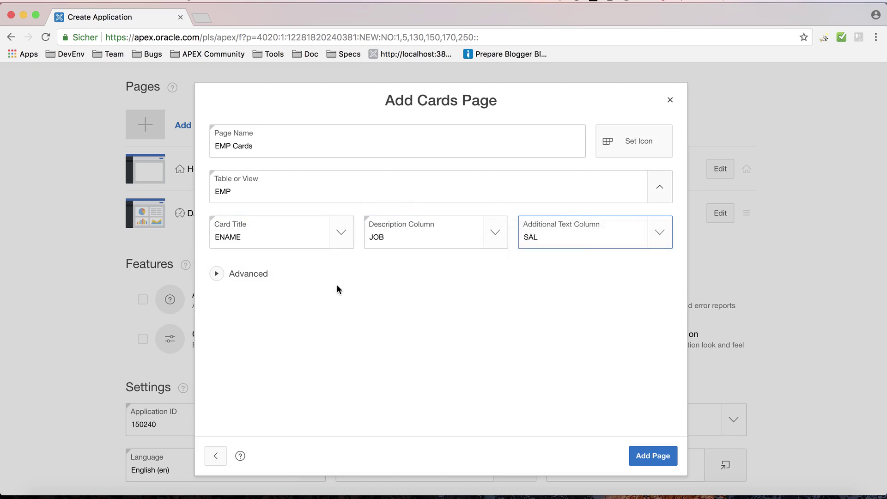
{"action": "left_click", "coordinate": [653, 456]}
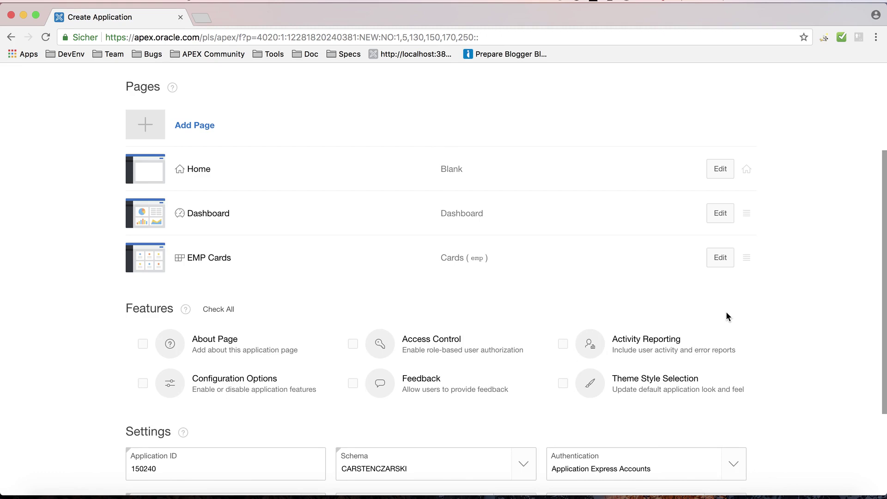
Enable the Activity Reporting and Theme Style Selection features for the application.
{"action": "left_click", "coordinate": [565, 346]}
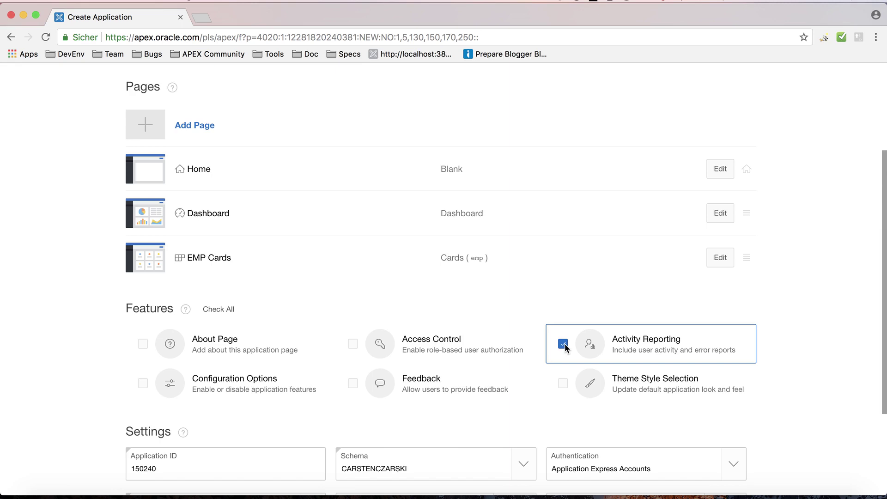
{"action": "left_click", "coordinate": [566, 386]}
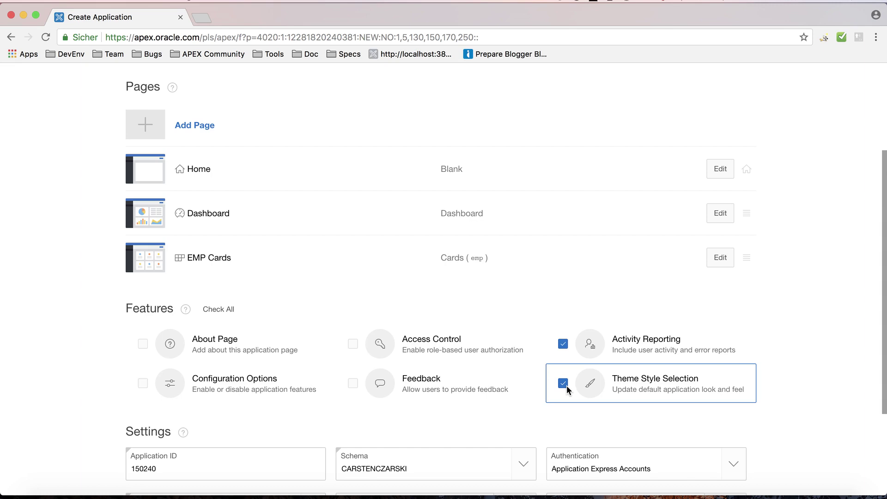
{"action": "scroll", "coordinate": [610, 376], "scroll_direction": "down", "scroll_amount": 3}
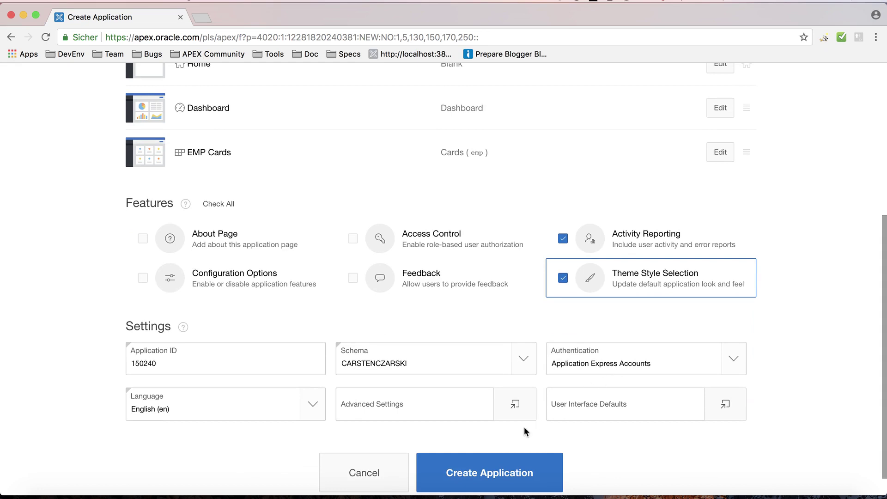
Create the application from the wizard's settings and run it.
{"action": "left_click", "coordinate": [490, 470]}
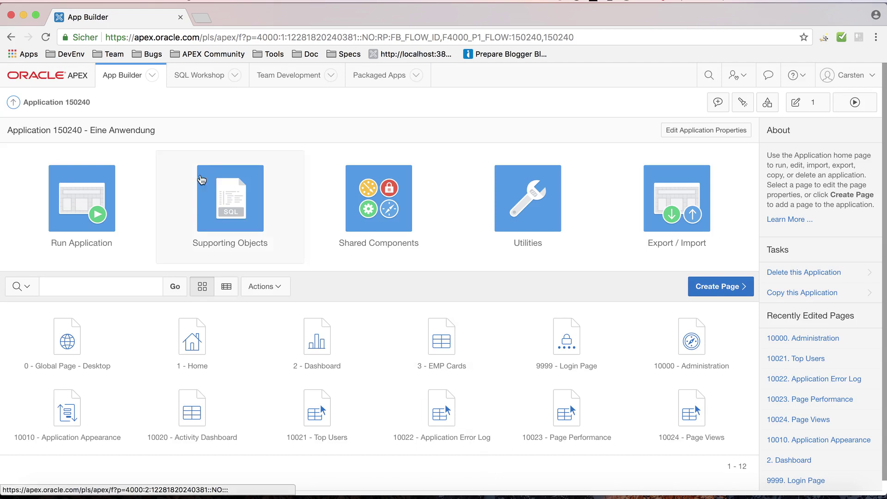
{"action": "left_click", "coordinate": [118, 164]}
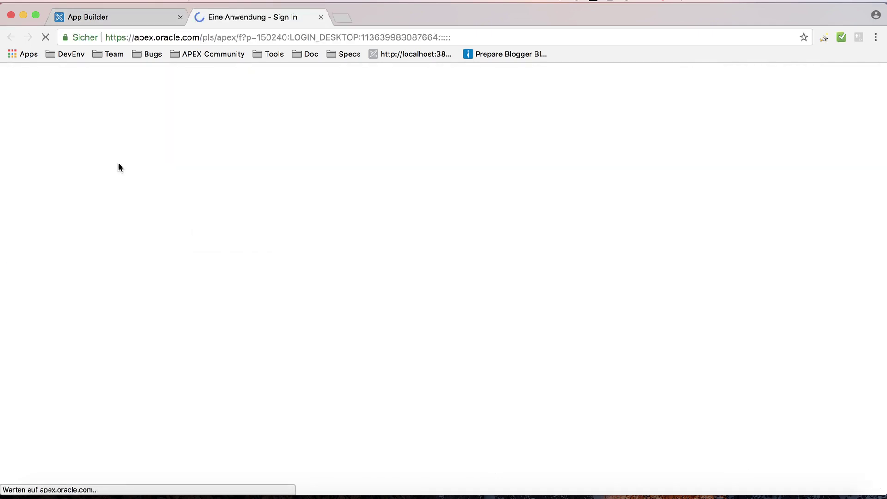
Sign in to Eine Anwendung with the workspace user's username and account password.
{"action": "double_click", "coordinate": [358, 285]}
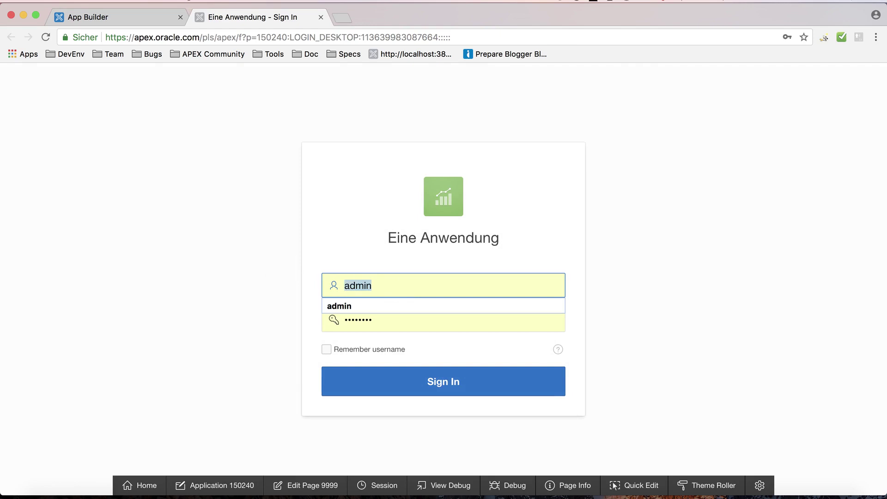
{"action": "type", "text": "carsten"}
{"action": "key", "text": "Tab"}
{"action": "type", "text": "••••••••"}
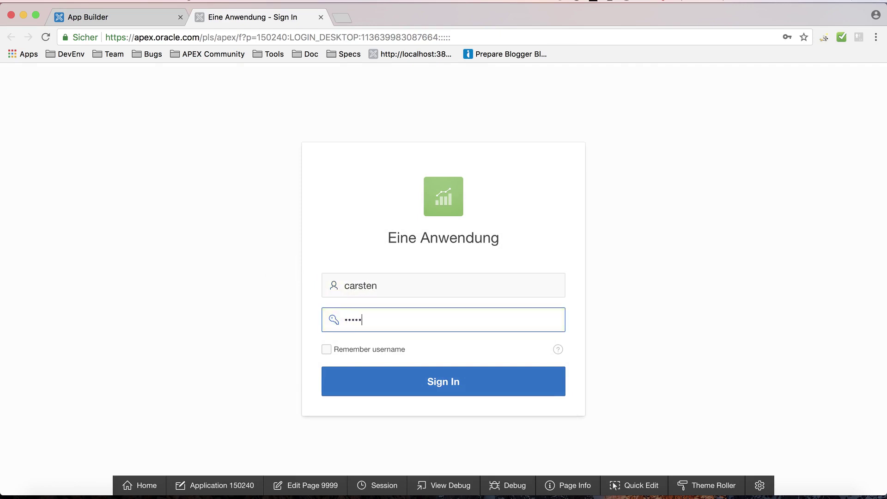
{"action": "key", "text": "Return"}
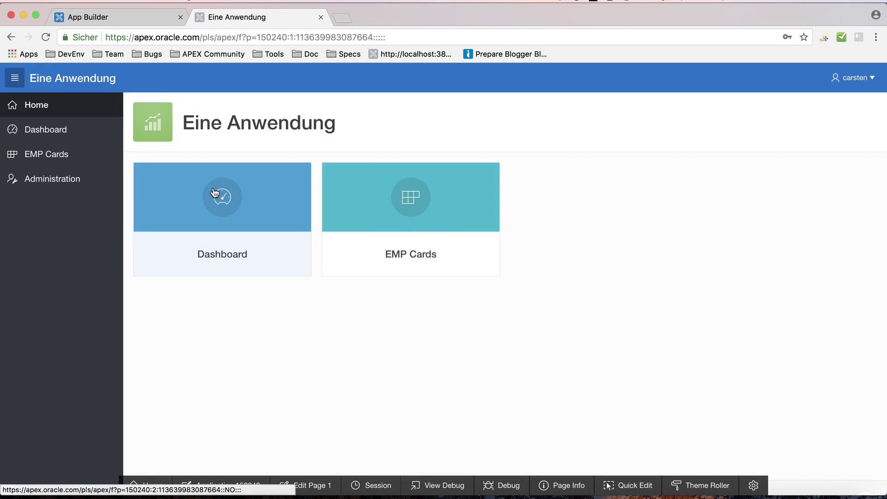
Review the four charts on the Dashboard page and the employee cards on the EMP Cards page.
{"action": "left_click", "coordinate": [81, 129]}
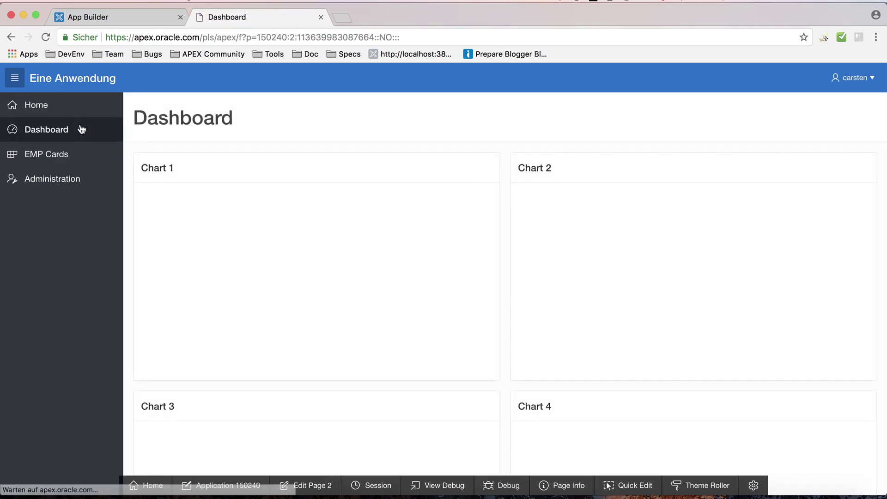
{"action": "mouse_move", "coordinate": [180, 272]}
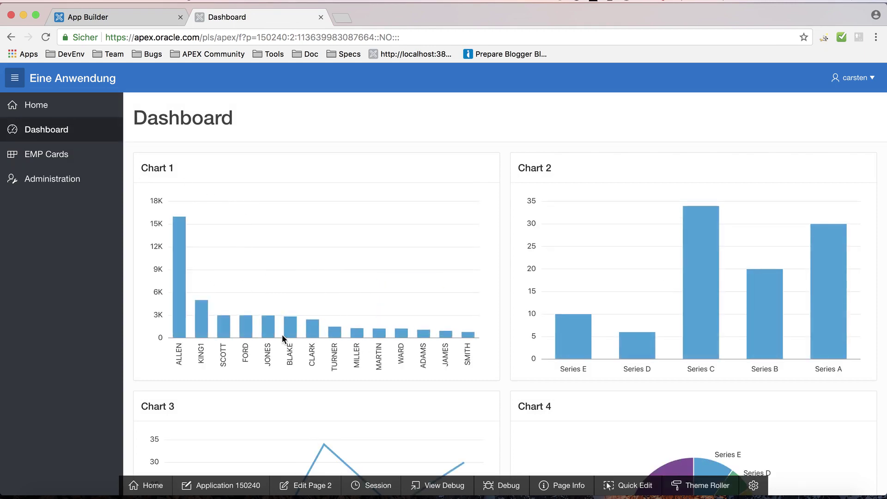
{"action": "mouse_move", "coordinate": [581, 323]}
{"action": "scroll", "coordinate": [582, 323], "scroll_direction": "down", "scroll_amount": 1}
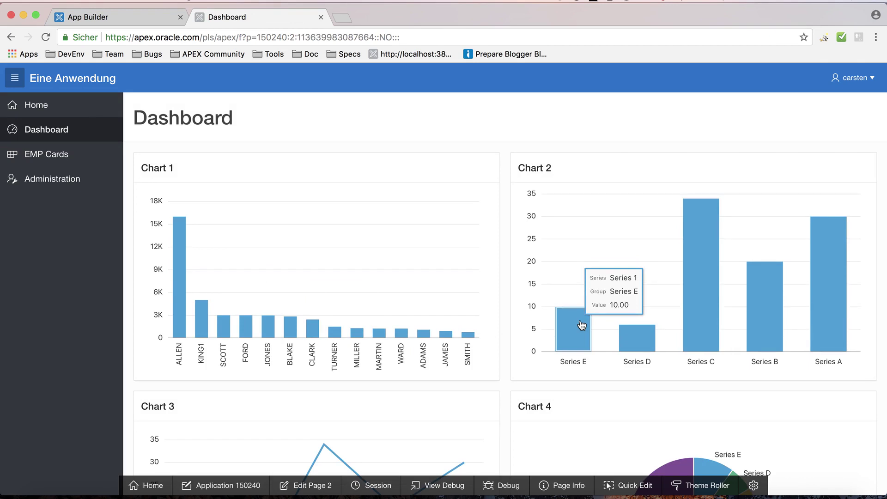
{"action": "scroll", "coordinate": [806, 420], "scroll_direction": "down", "scroll_amount": 4}
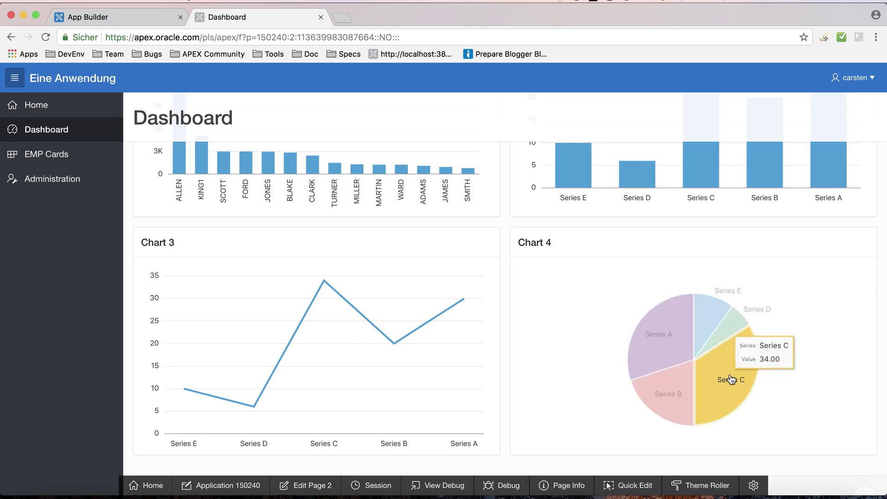
{"action": "scroll", "coordinate": [731, 376], "scroll_direction": "up", "scroll_amount": 3}
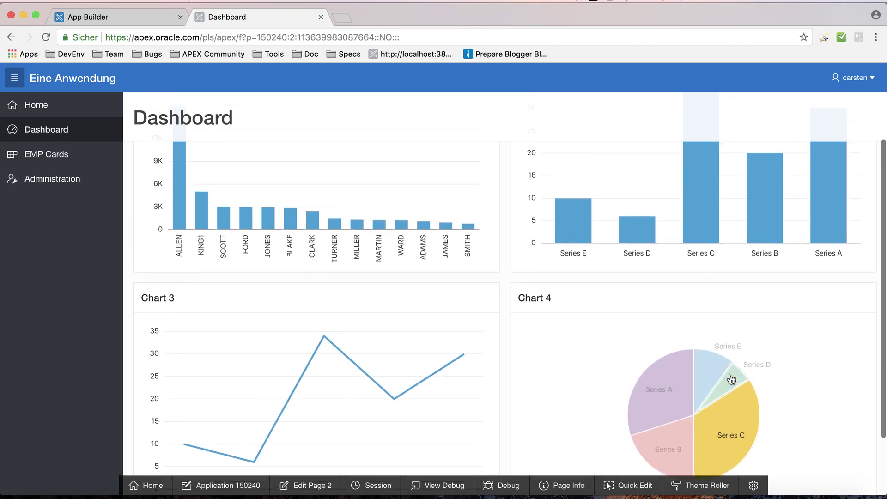
{"action": "left_click", "coordinate": [52, 157]}
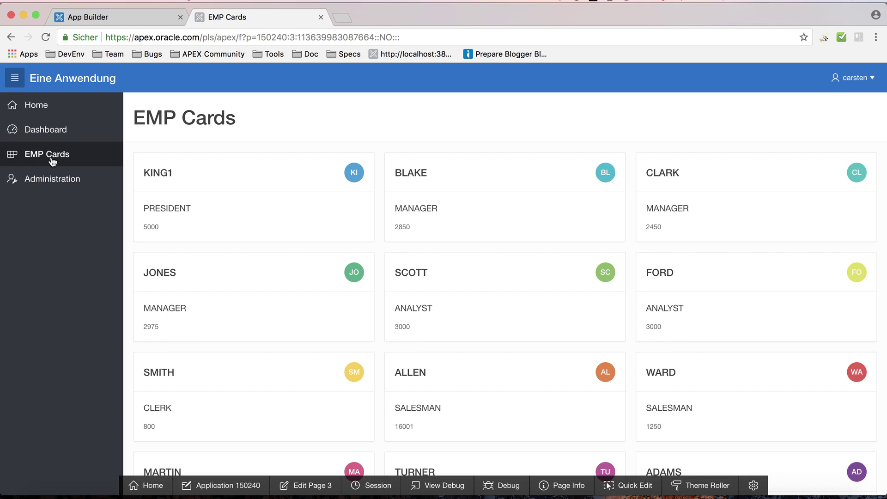
In the application's administration, set the desktop theme style to Vita - Red and allow end users to choose their theme style.
{"action": "left_click", "coordinate": [56, 178]}
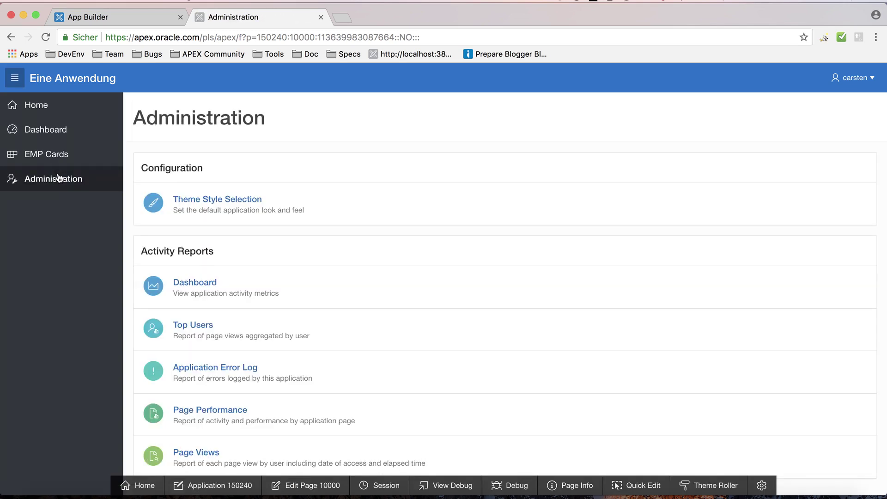
{"action": "left_click", "coordinate": [203, 201]}
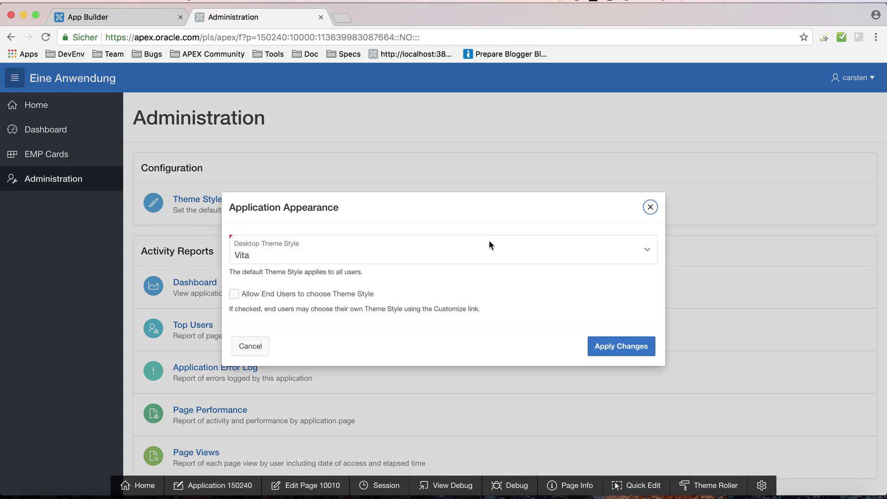
{"action": "left_click", "coordinate": [489, 240]}
{"action": "left_click", "coordinate": [373, 272]}
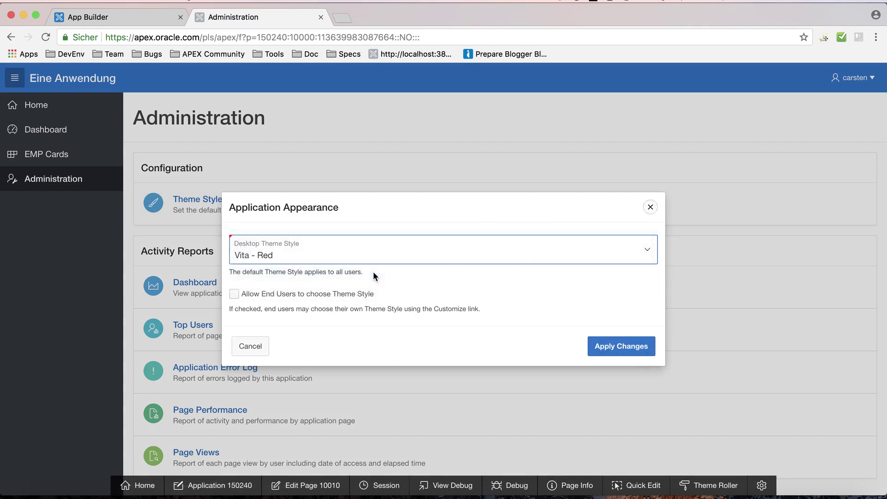
{"action": "left_click", "coordinate": [236, 298]}
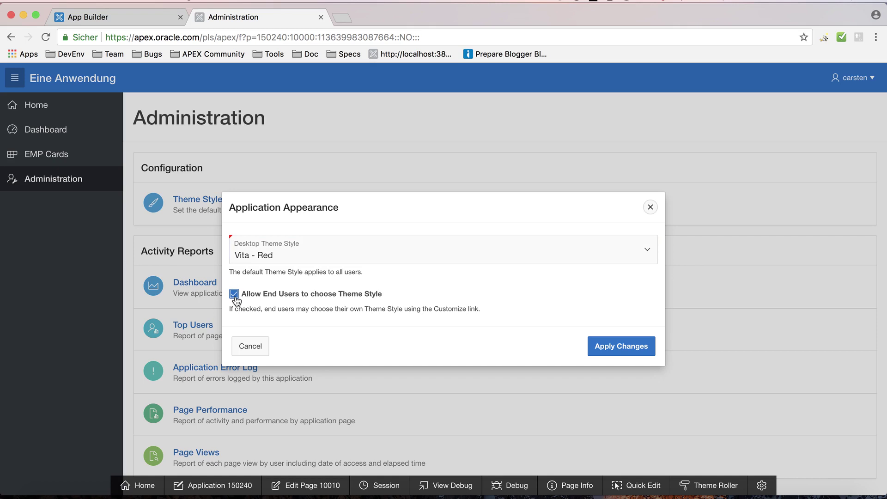
{"action": "left_click", "coordinate": [633, 352]}
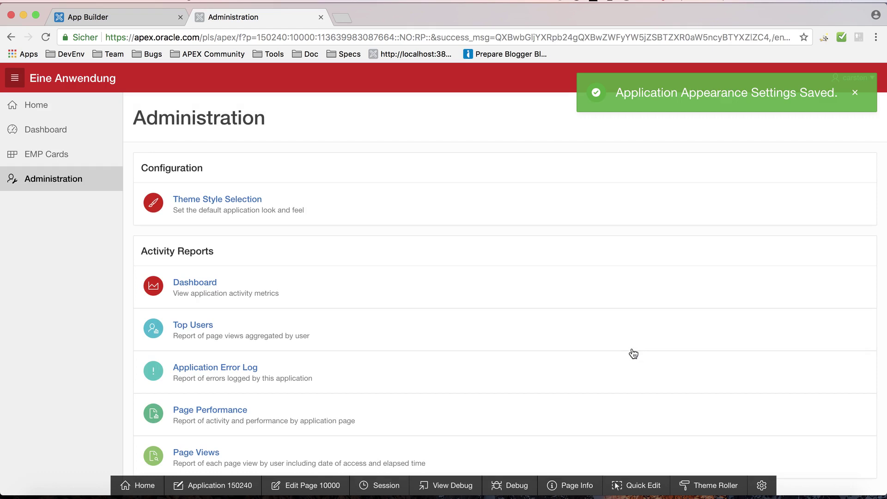
{"action": "scroll", "coordinate": [543, 310], "scroll_direction": "down", "scroll_amount": 2}
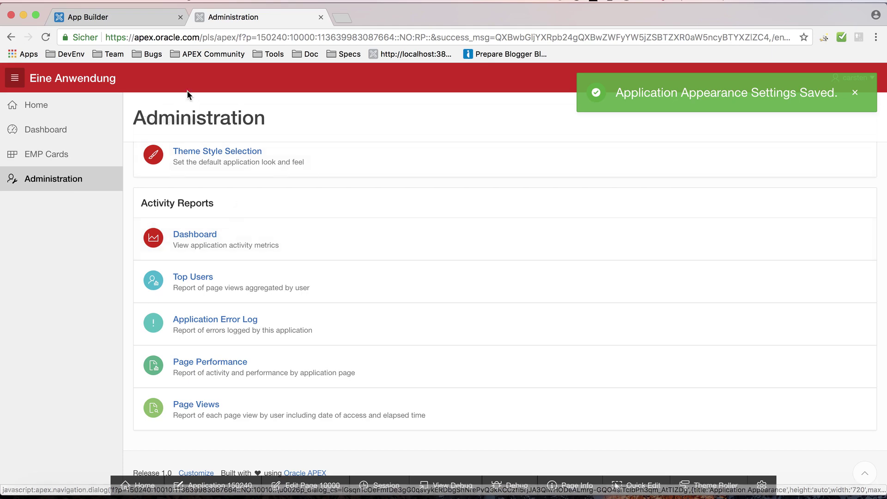
Open the USGS all_day.geojson earthquake feed in a new browser tab and copy its URL.
{"action": "left_click", "coordinate": [150, 23]}
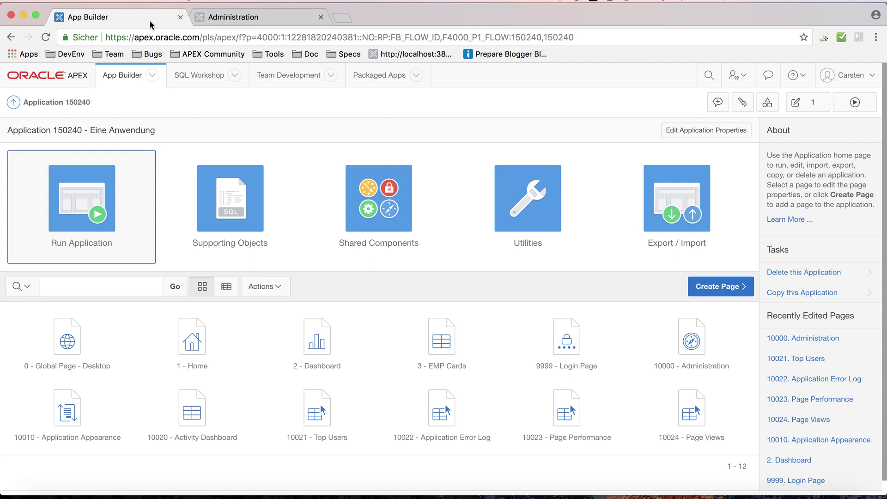
{"action": "left_click", "coordinate": [345, 18]}
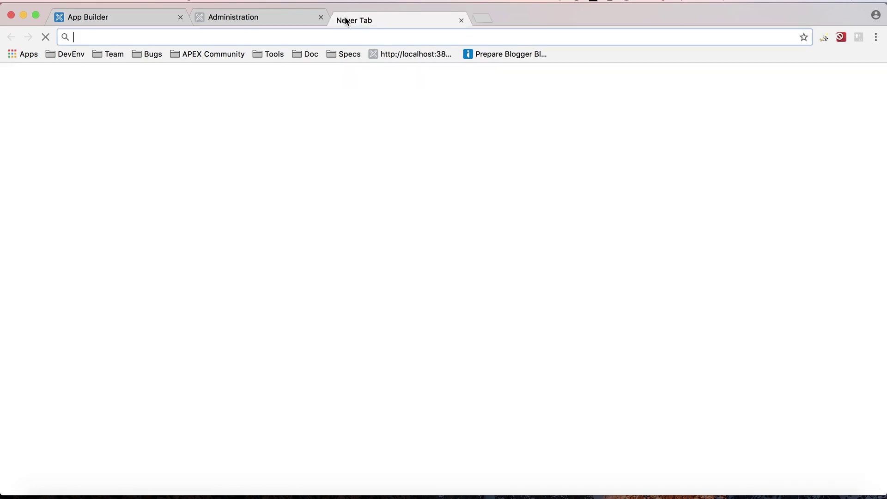
{"action": "type", "text": "usgs"}
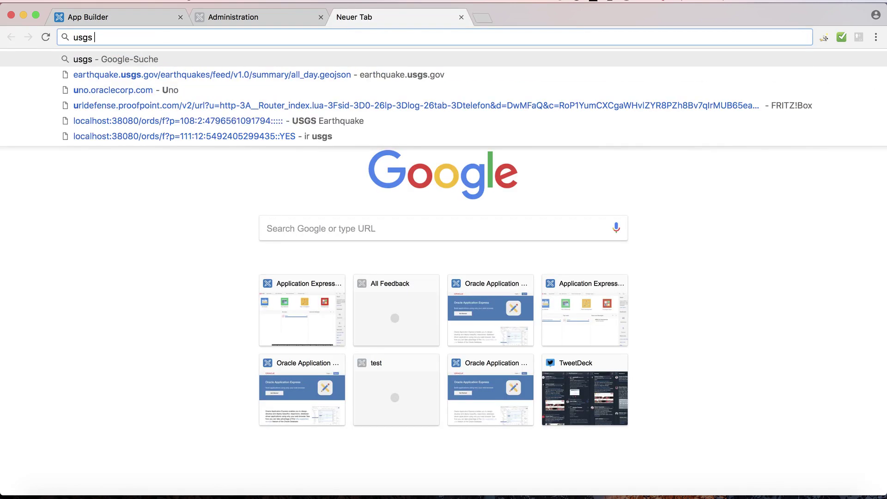
{"action": "key", "text": "Down"}
{"action": "key", "text": "Return"}
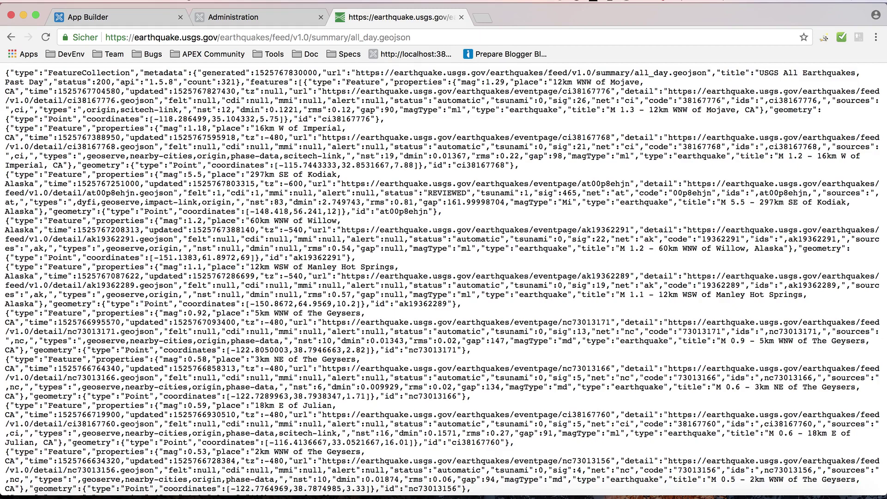
{"action": "left_click", "coordinate": [412, 37]}
{"action": "key", "text": "super+c"}
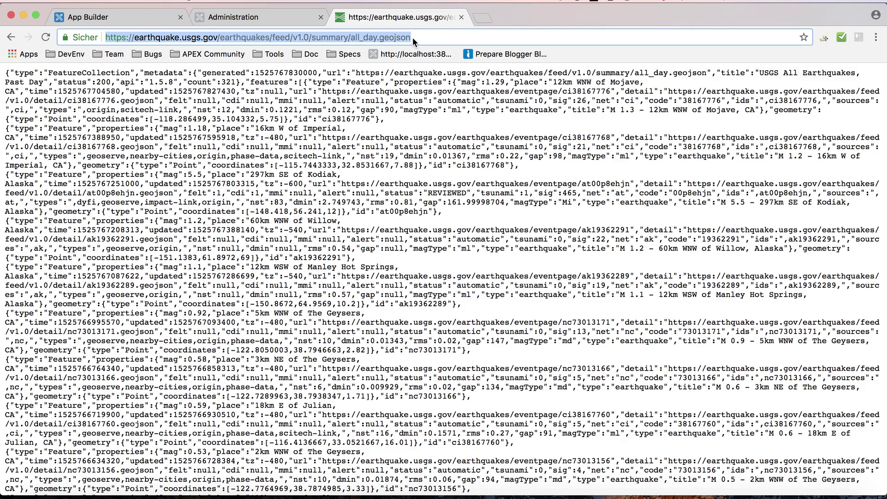
Start creating a web source module from scratch in the shared components of Eine Anwendung.
{"action": "left_click", "coordinate": [135, 18]}
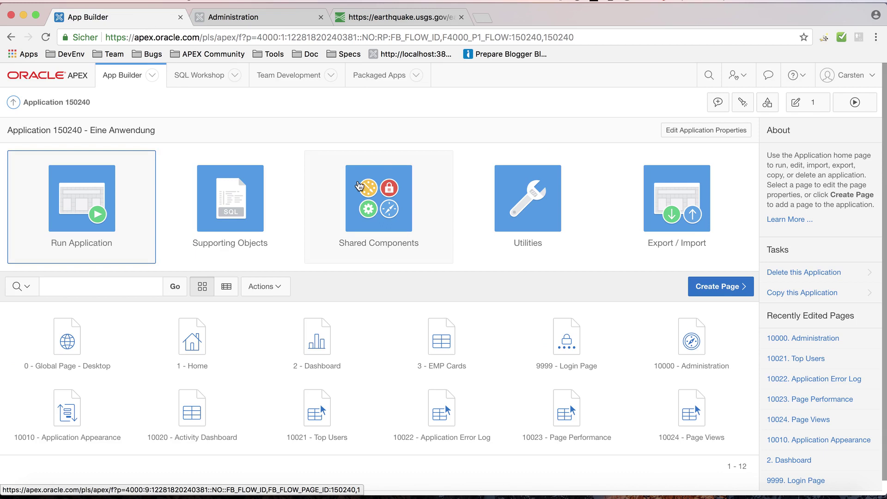
{"action": "left_click", "coordinate": [398, 224]}
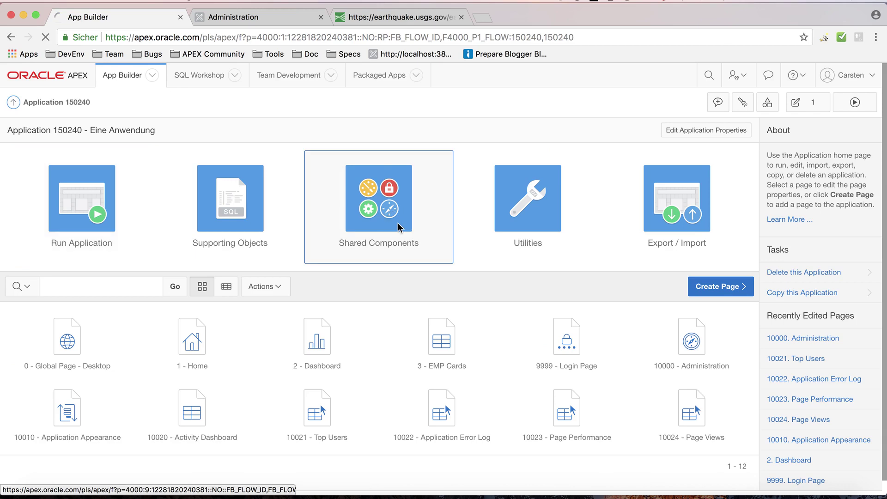
{"action": "scroll", "coordinate": [398, 223], "scroll_direction": "down", "scroll_amount": 3}
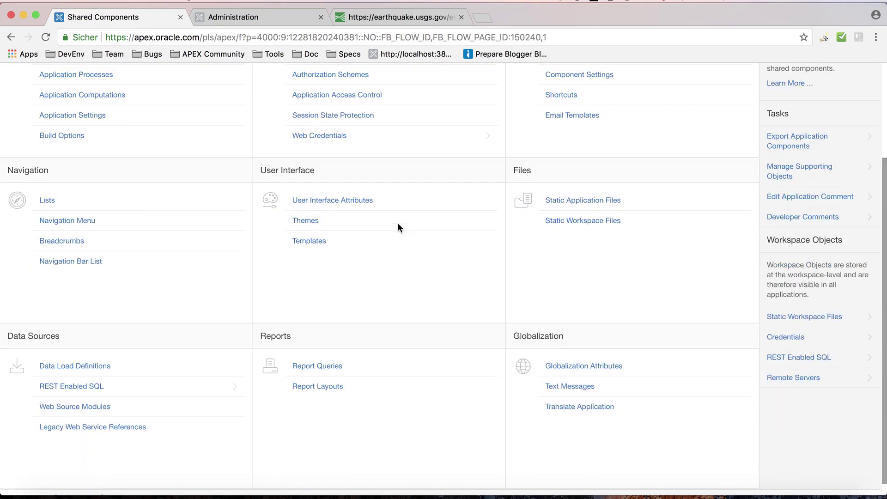
{"action": "left_click", "coordinate": [112, 395]}
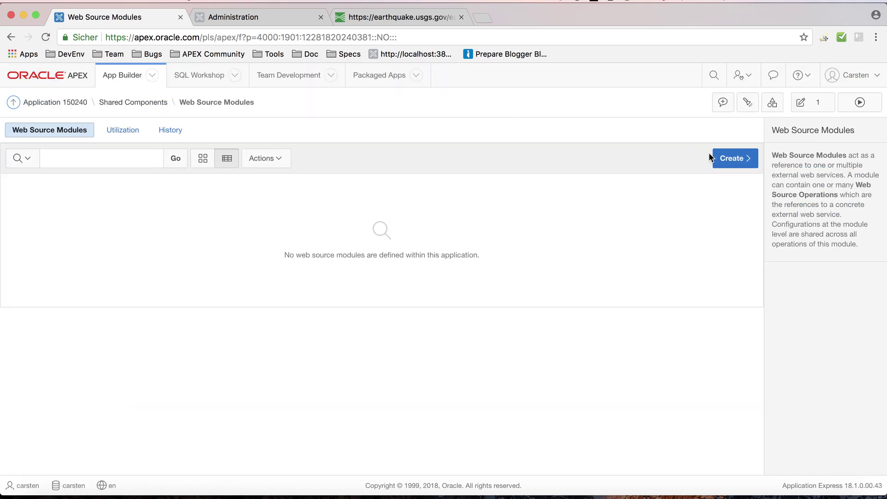
{"action": "left_click", "coordinate": [732, 159]}
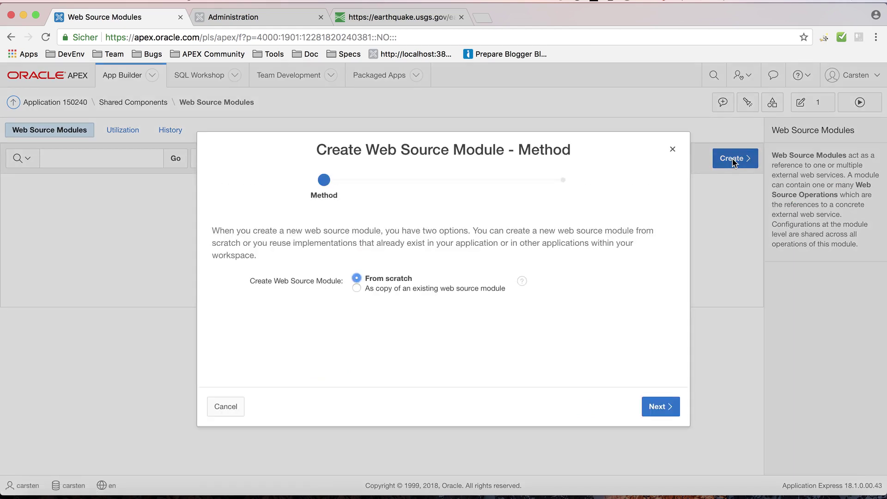
{"action": "left_click", "coordinate": [663, 407]}
Name the Simple HTTP web source USGS with the copied feed URL as endpoint, and run discovery without authentication.
{"action": "left_click", "coordinate": [436, 254]}
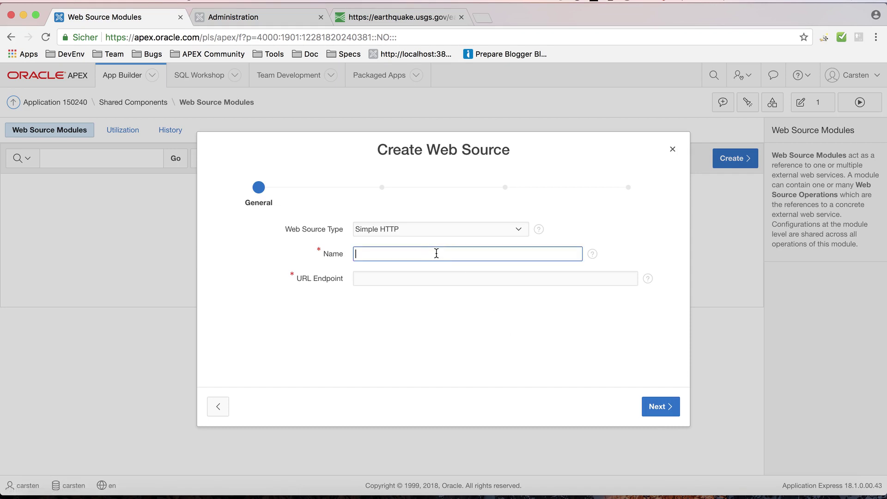
{"action": "type", "text": "USGS"}
{"action": "key", "text": "Tab"}
{"action": "key", "text": "super+v"}
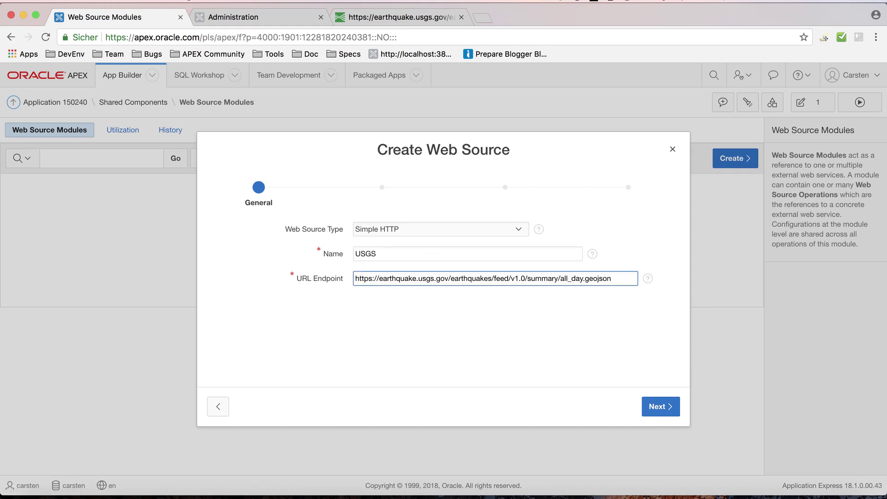
{"action": "left_click", "coordinate": [664, 407]}
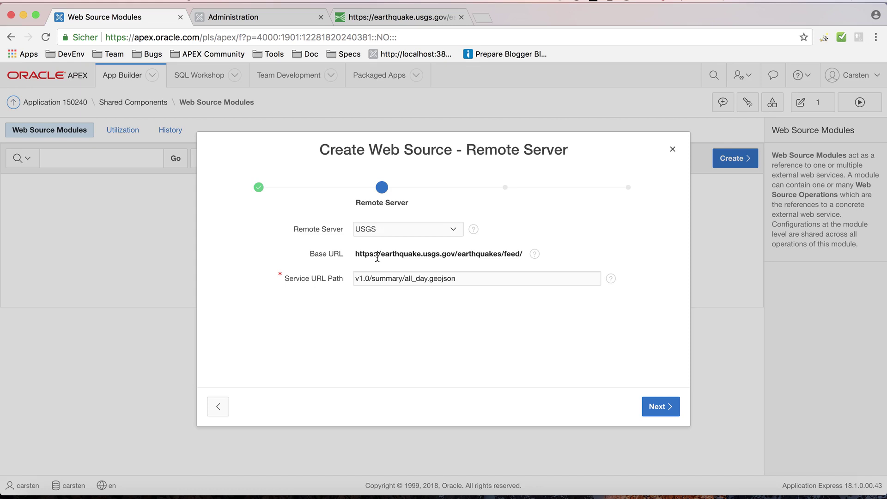
{"action": "left_click", "coordinate": [670, 414]}
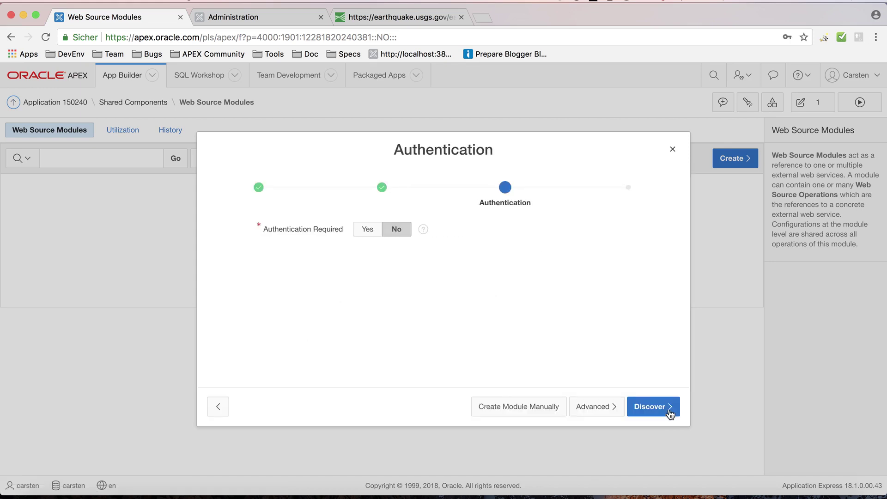
{"action": "left_click", "coordinate": [670, 414]}
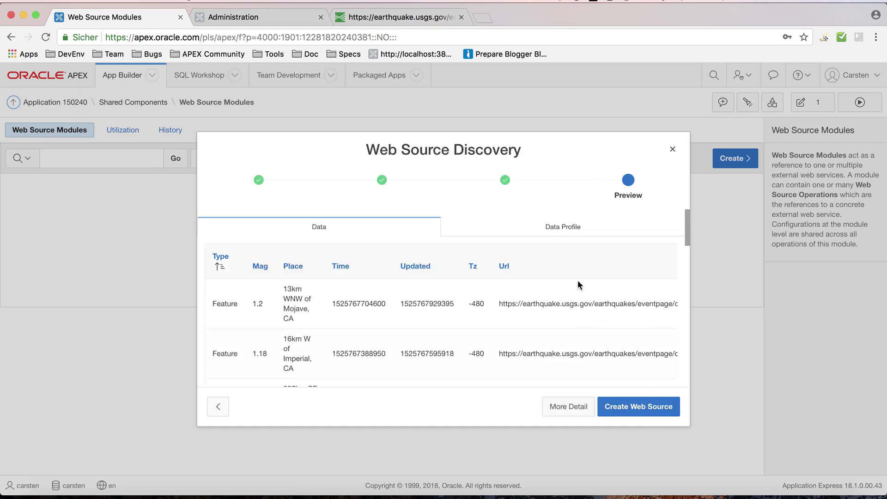
Examine the discovered data profile of the USGS feed, including its row selector and column definitions.
{"action": "left_click", "coordinate": [577, 227]}
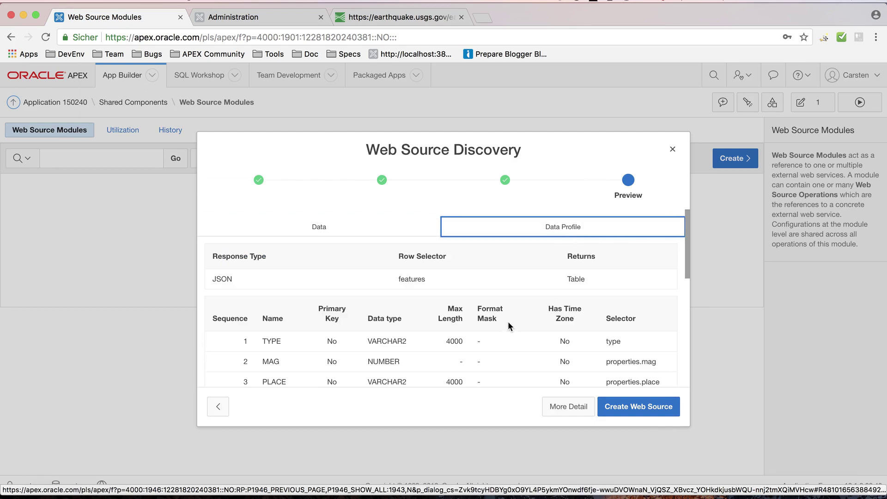
{"action": "scroll", "coordinate": [508, 325], "scroll_direction": "down", "scroll_amount": 5}
{"action": "scroll", "coordinate": [508, 329], "scroll_direction": "down", "scroll_amount": 2}
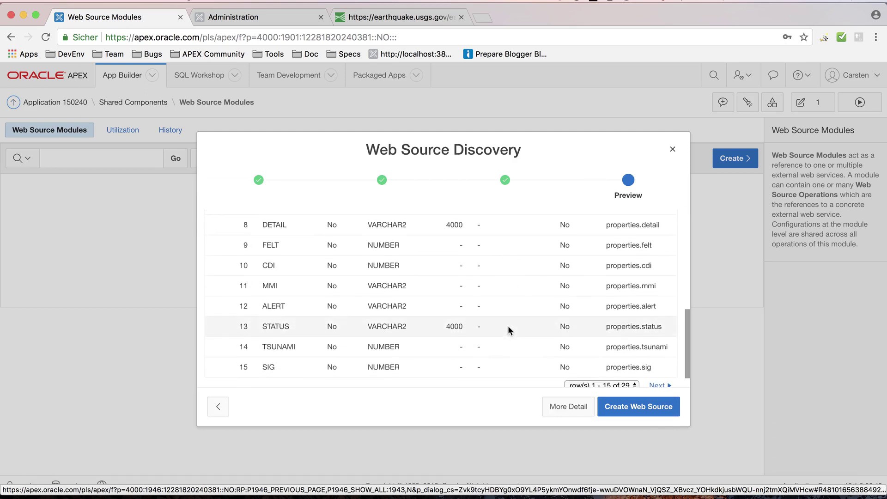
{"action": "scroll", "coordinate": [508, 325], "scroll_direction": "up", "scroll_amount": 7}
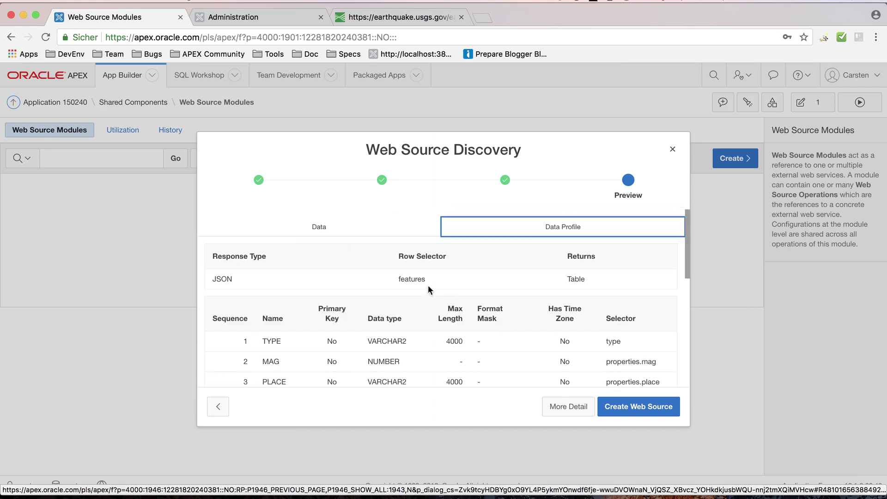
Return to the discovered data preview and create the USGS web source module.
{"action": "left_click", "coordinate": [314, 231]}
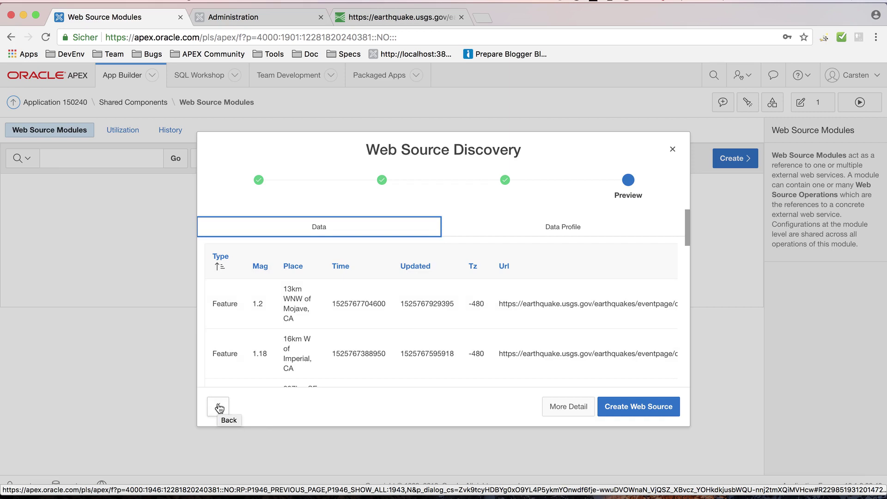
{"action": "left_click", "coordinate": [624, 415]}
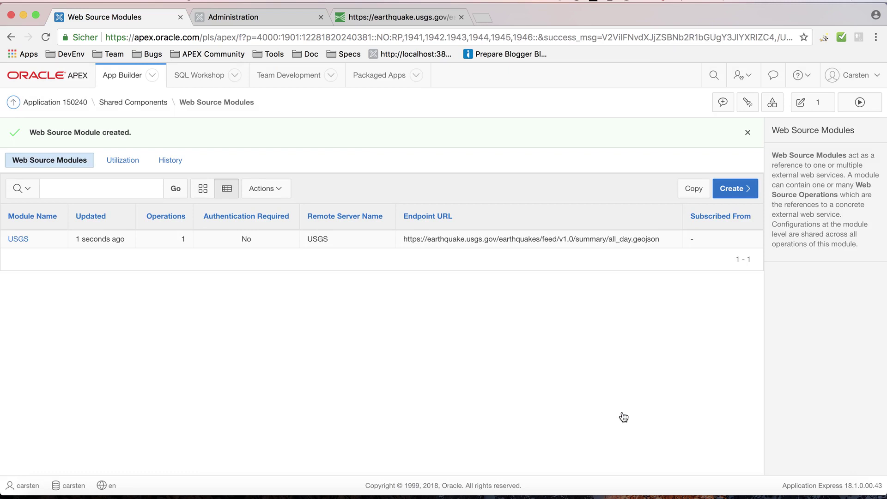
Start a new Interactive Report page in Application 150240, named IR USGS, with a new navigation menu entry.
{"action": "left_click", "coordinate": [86, 105]}
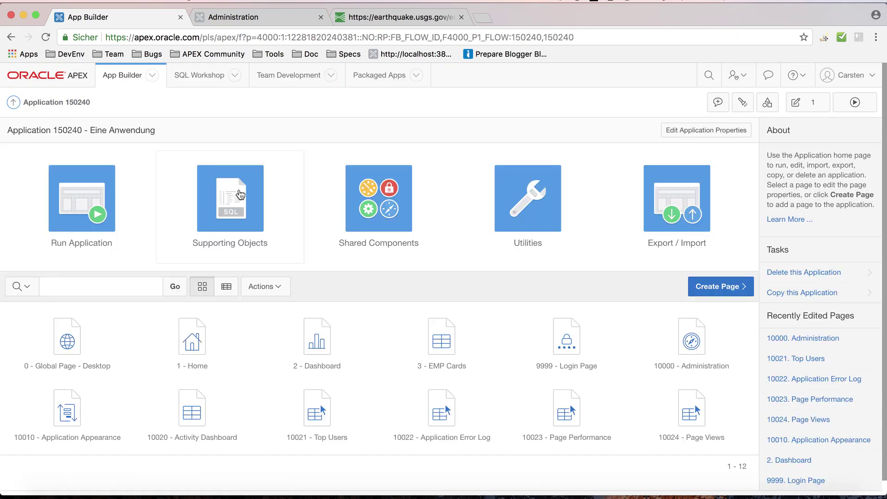
{"action": "left_click", "coordinate": [706, 298]}
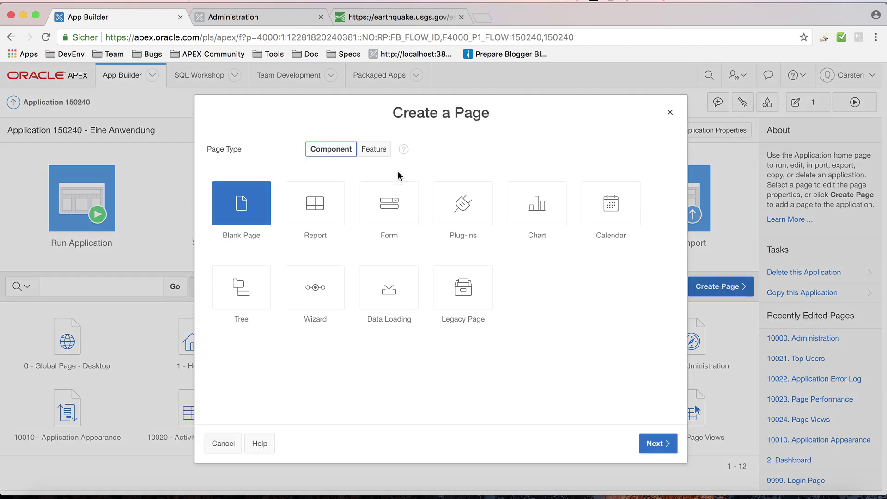
{"action": "left_click", "coordinate": [340, 193]}
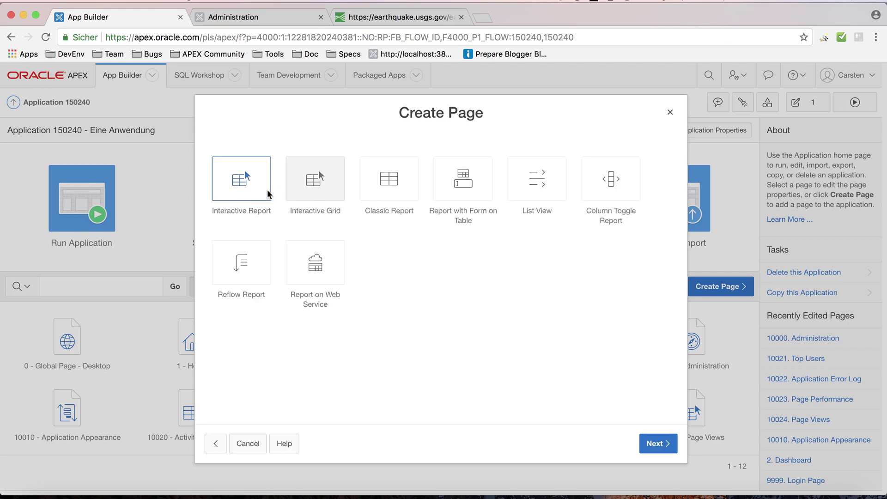
{"action": "left_click", "coordinate": [246, 189]}
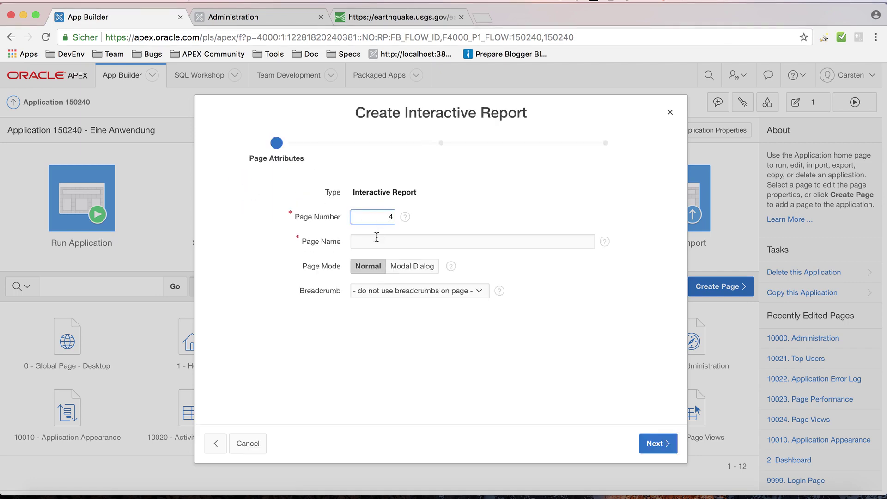
{"action": "left_click", "coordinate": [376, 237]}
{"action": "type", "text": "IR USGS"}
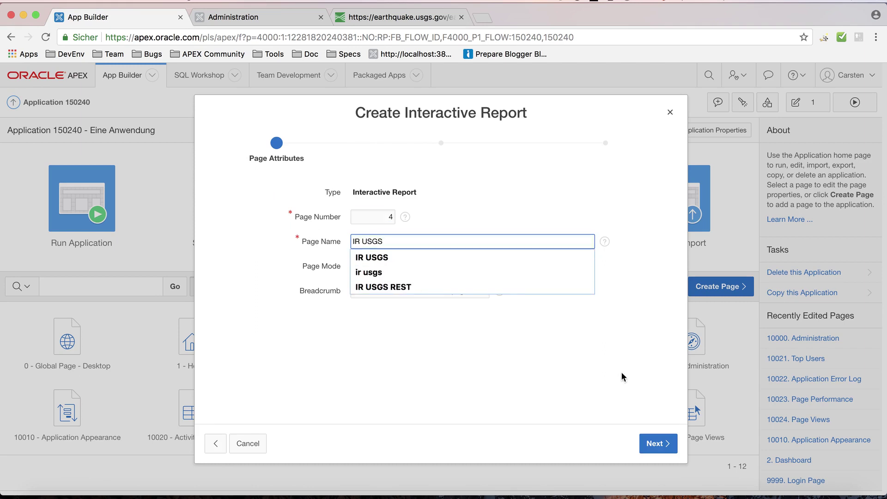
{"action": "left_click", "coordinate": [665, 444]}
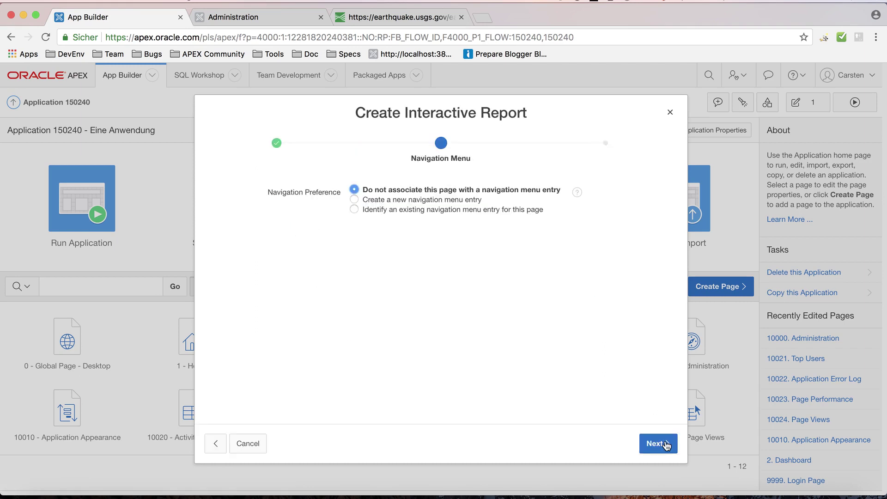
{"action": "left_click", "coordinate": [464, 200]}
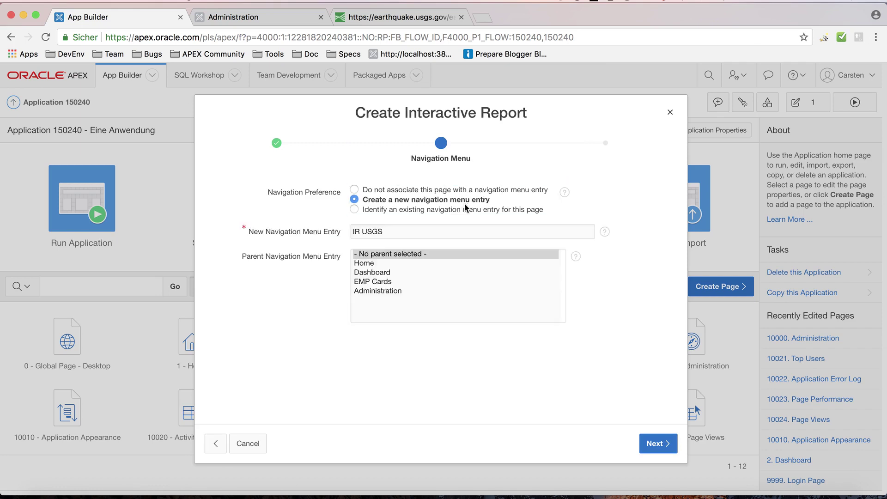
{"action": "left_click", "coordinate": [658, 445]}
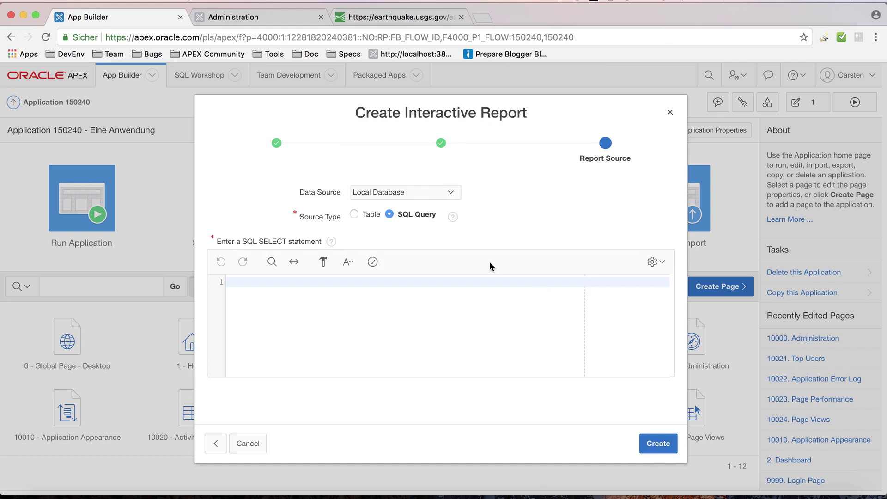
Set the report's data source to Web Source using the USGS module.
{"action": "left_click", "coordinate": [434, 202]}
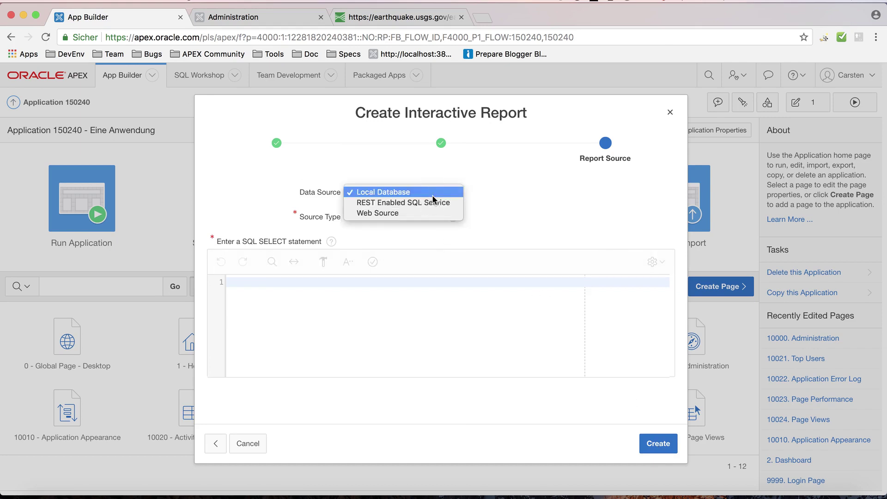
{"action": "left_click", "coordinate": [432, 211]}
{"action": "left_click", "coordinate": [409, 218]}
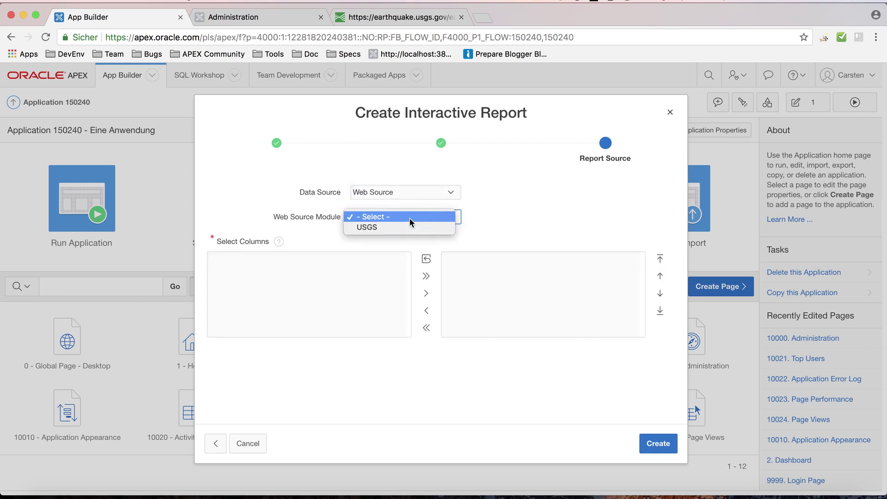
{"action": "left_click", "coordinate": [409, 228]}
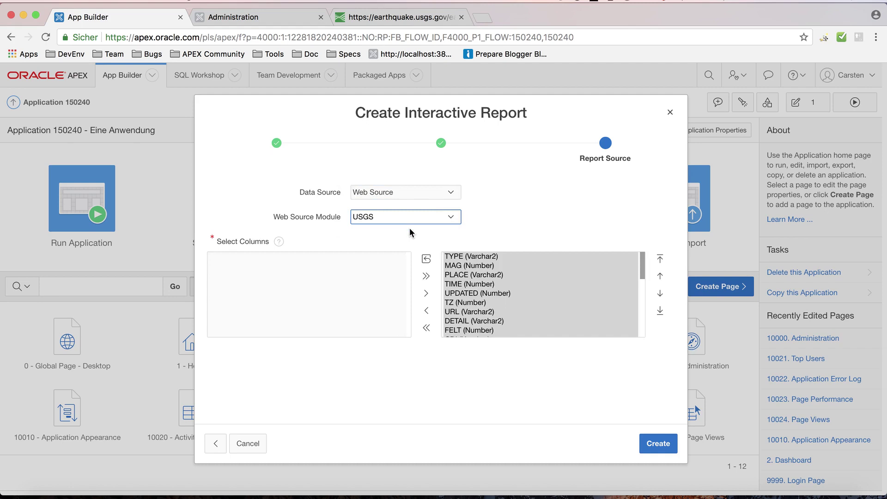
Limit the report columns to MAG, PLACE, TIME, TZ, TITLE and ID, and create the page.
{"action": "left_click", "coordinate": [426, 328]}
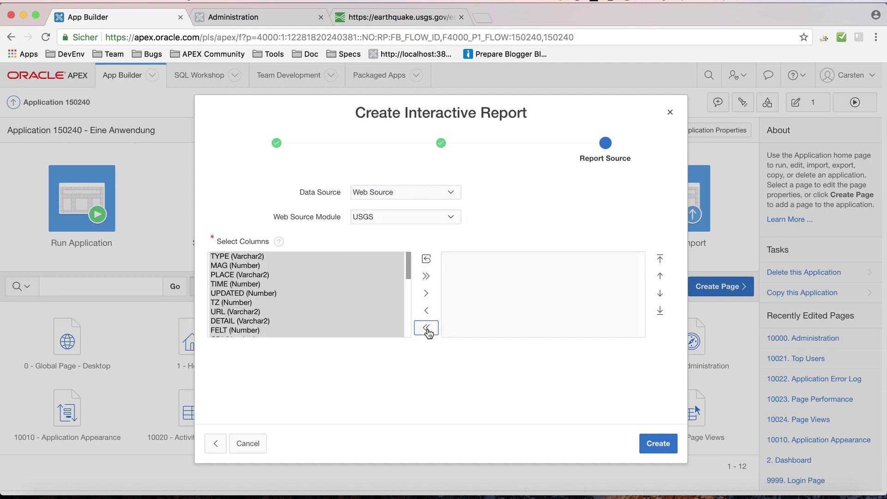
{"action": "left_click", "coordinate": [355, 284]}
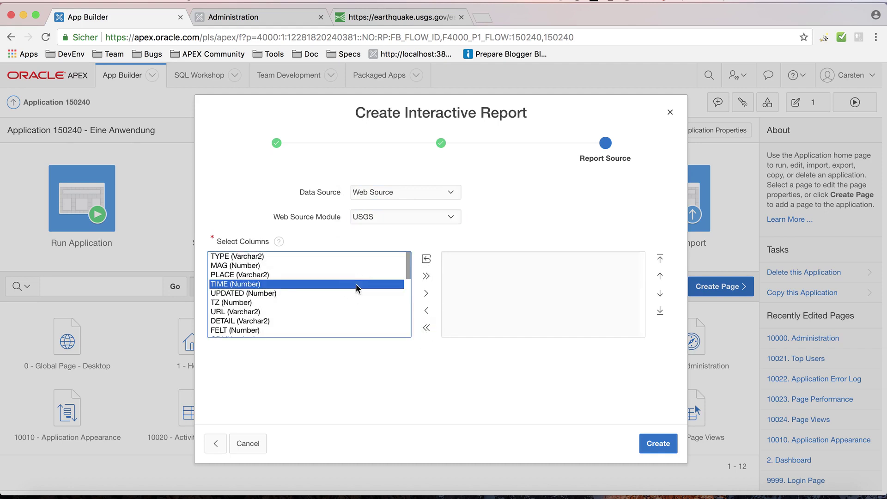
{"action": "left_click", "coordinate": [252, 258]}
{"action": "left_click_drag", "start_coordinate": [248, 267], "coordinate": [248, 304]}
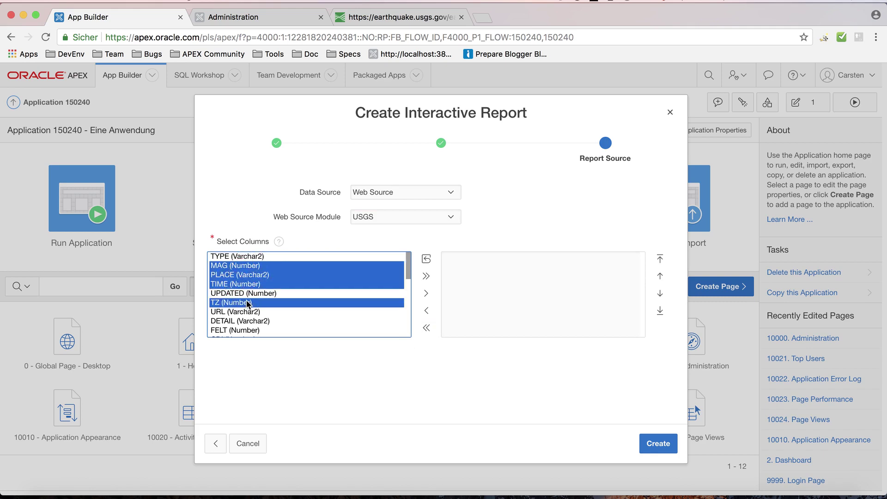
{"action": "scroll", "coordinate": [249, 303], "scroll_direction": "down", "scroll_amount": 5}
{"action": "left_click", "coordinate": [232, 333]}
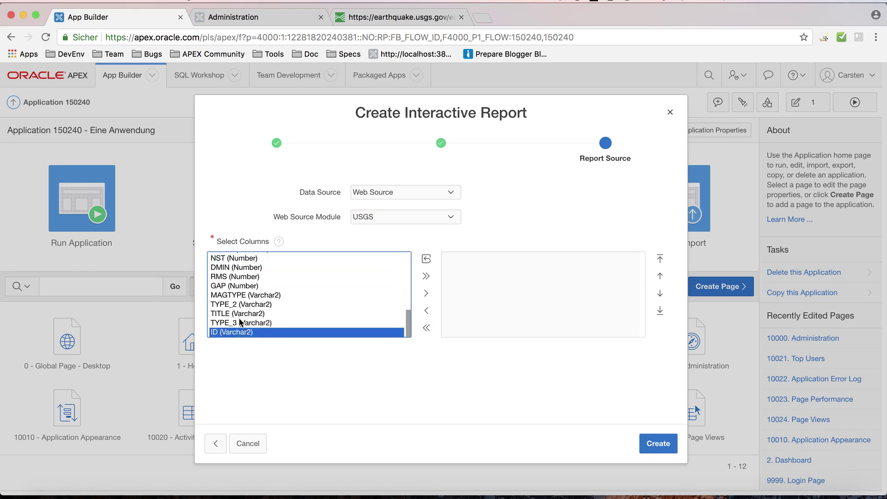
{"action": "left_click", "coordinate": [243, 313], "text": "super"}
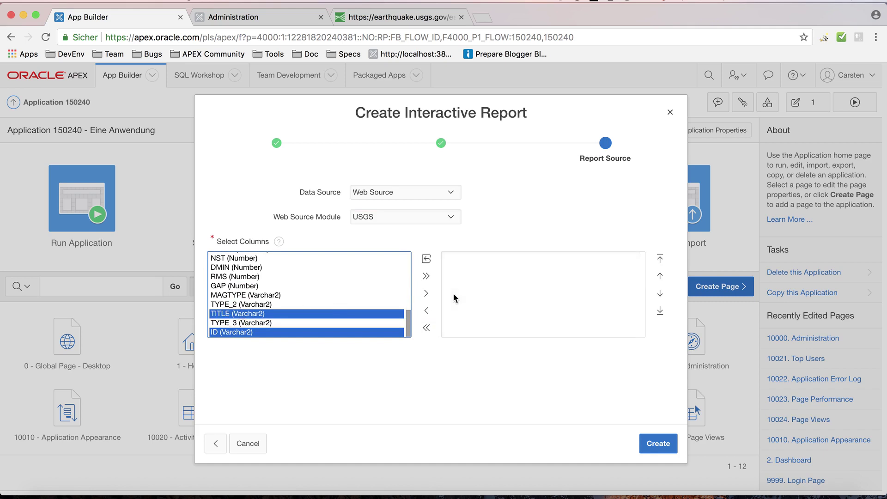
{"action": "left_click", "coordinate": [426, 294]}
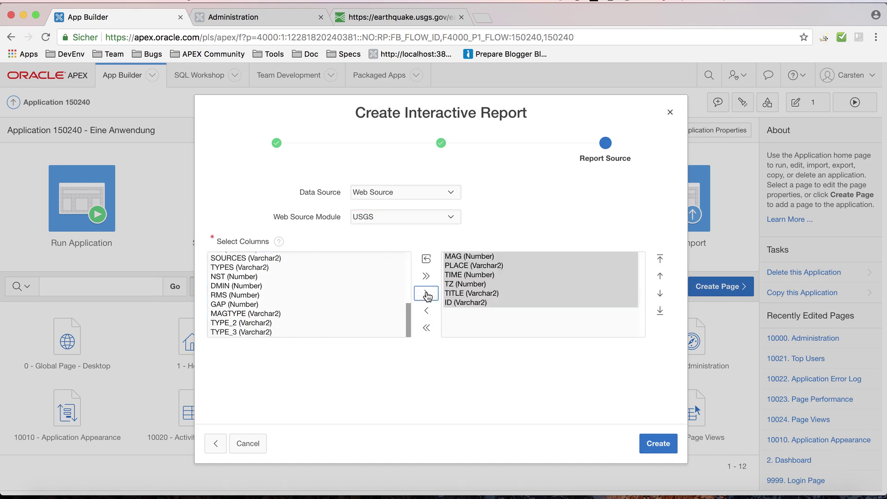
{"action": "left_click", "coordinate": [670, 446]}
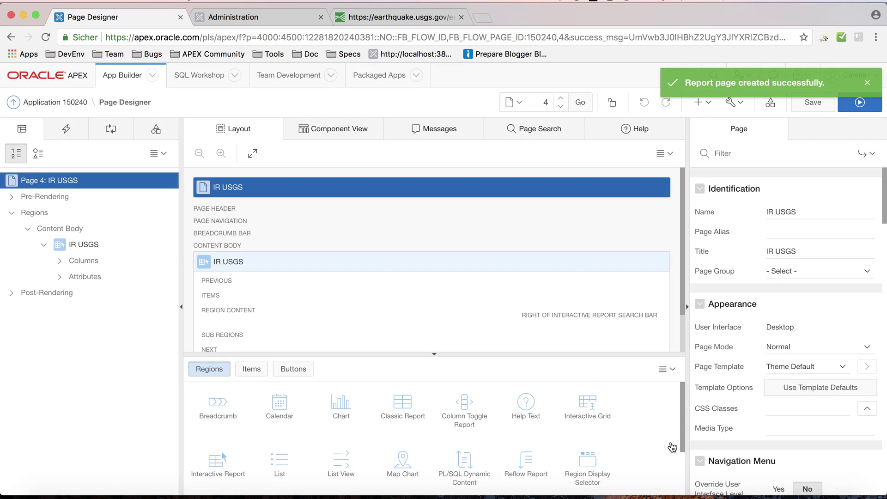
Run the IR USGS page and filter its report for rows containing "alaska".
{"action": "left_click", "coordinate": [60, 261]}
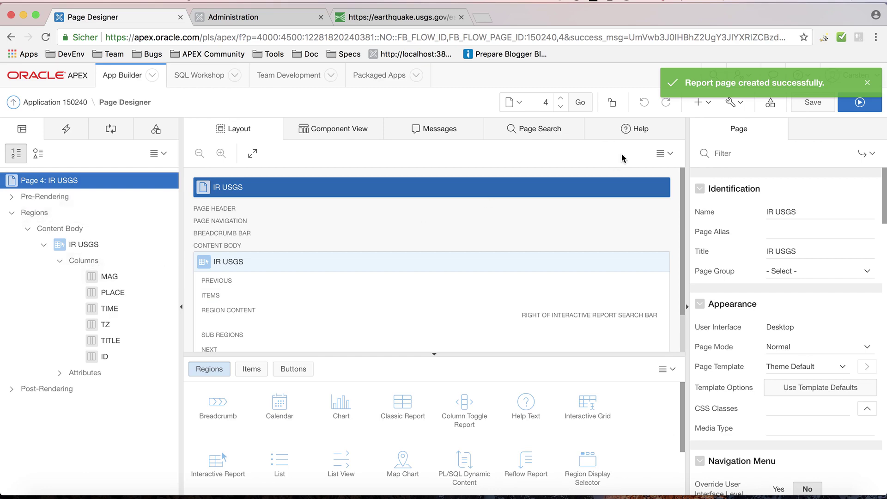
{"action": "key", "text": "ctrl+Tab"}
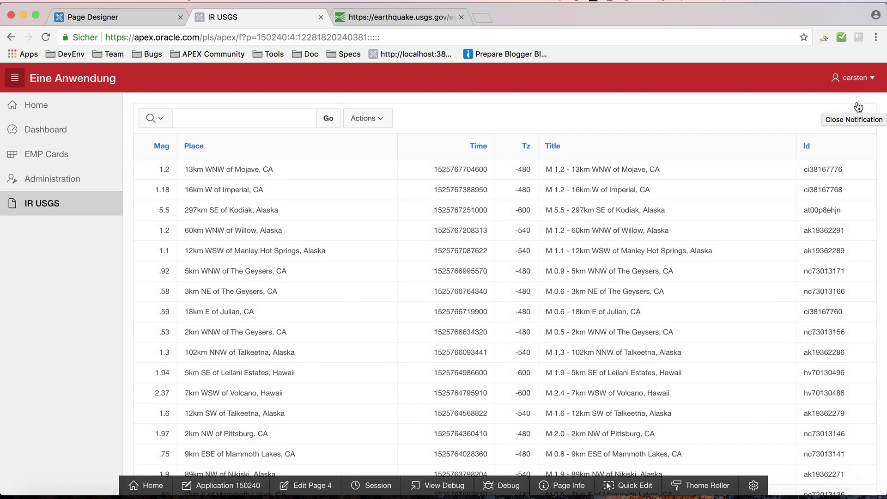
{"action": "left_click", "coordinate": [270, 118]}
{"action": "type", "text": "ala"}
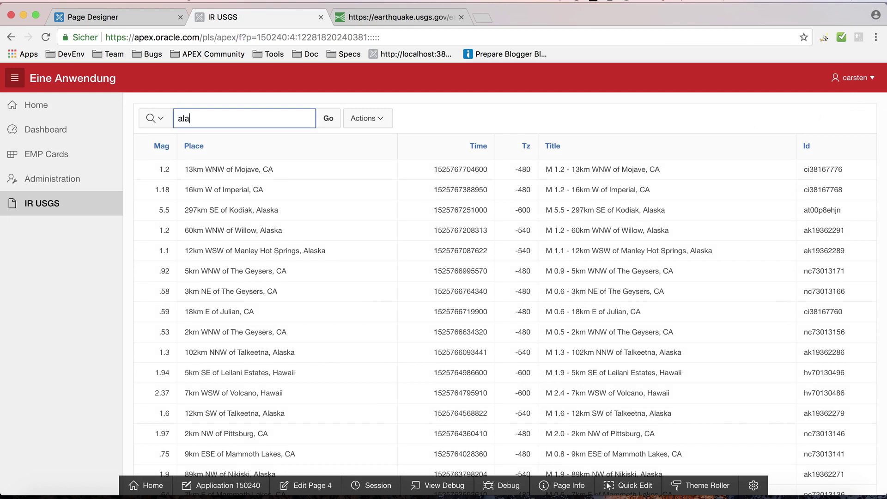
{"action": "type", "text": "ska"}
{"action": "key", "text": "Return"}
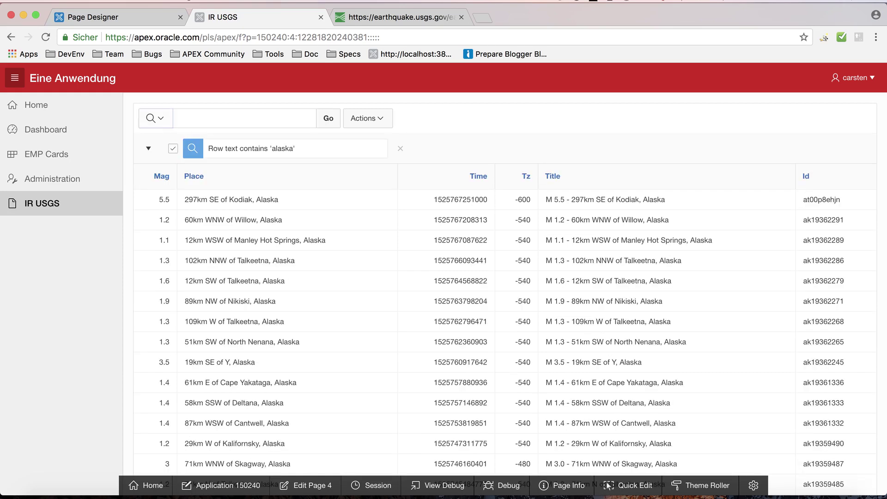
Add a column filter to the report for Mag >= 2.
{"action": "key", "text": "shift+Tab"}
{"action": "left_click", "coordinate": [388, 118]}
{"action": "key", "text": "Escape"}
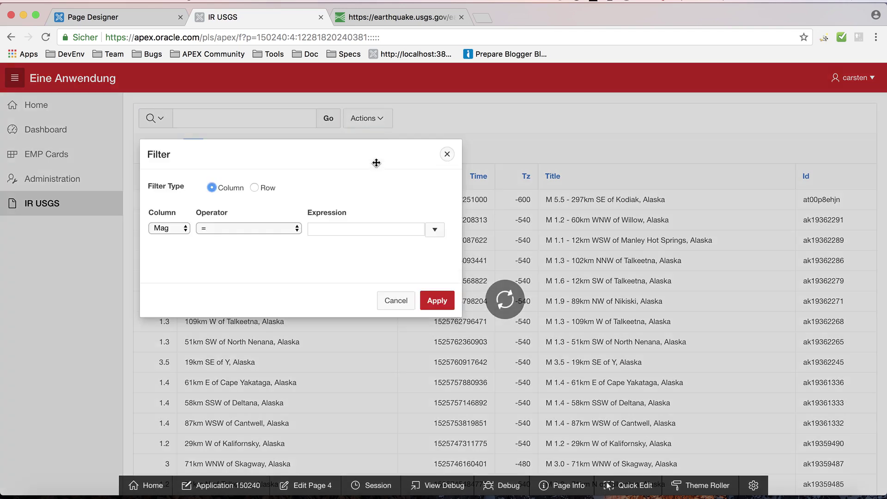
{"action": "left_click", "coordinate": [243, 228]}
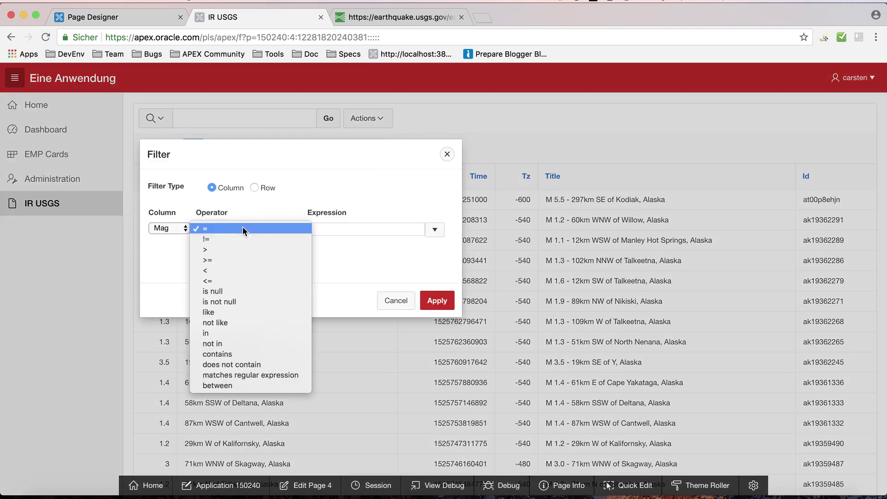
{"action": "left_click", "coordinate": [242, 260]}
{"action": "left_click", "coordinate": [322, 231]}
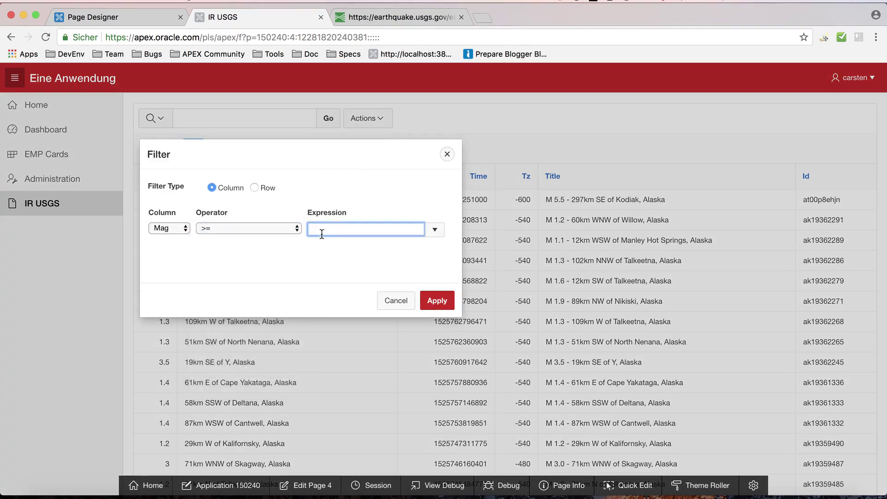
{"action": "type", "text": "2"}
{"action": "left_click", "coordinate": [436, 305]}
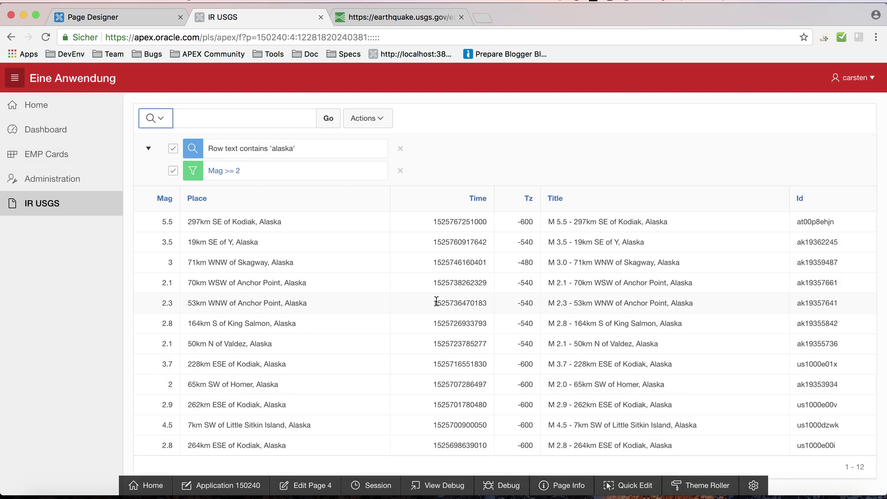
Back in Page Designer, add a chart region below the IR USGS report and title it MAG by Time.
{"action": "left_click", "coordinate": [131, 16]}
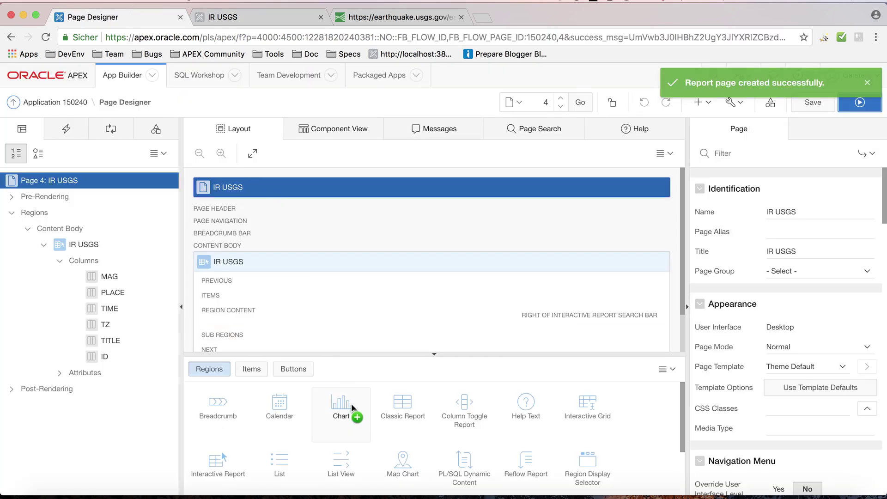
{"action": "left_click_drag", "start_coordinate": [310, 407], "coordinate": [223, 326]}
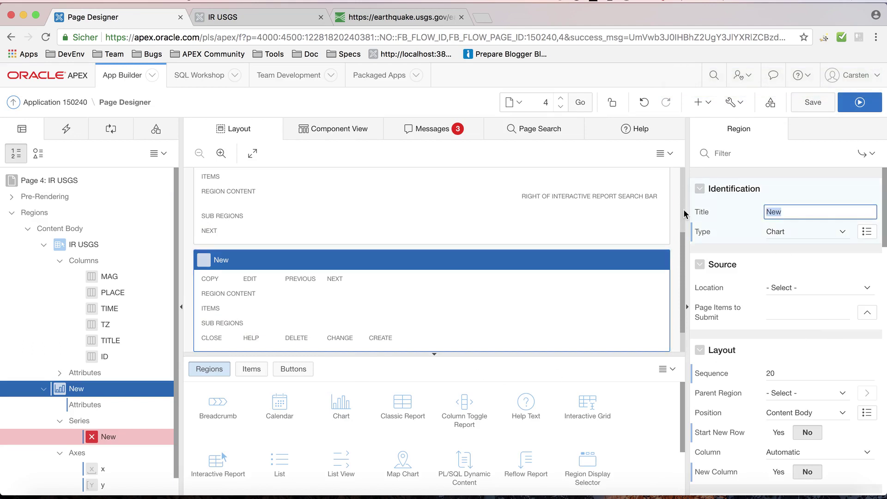
{"action": "type", "text": "MAG by Time"}
{"action": "key", "text": "Tab"}
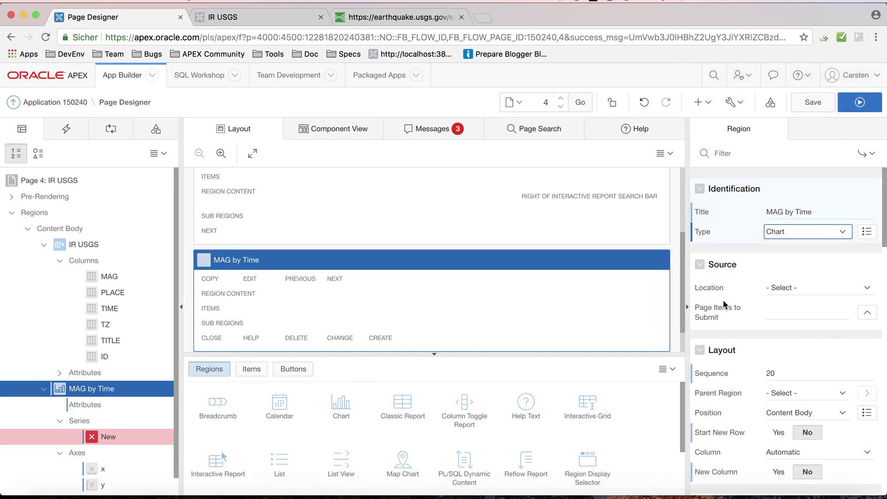
Set the new chart series' source location to Web Source and choose the USGS module for it.
{"action": "left_click", "coordinate": [110, 437]}
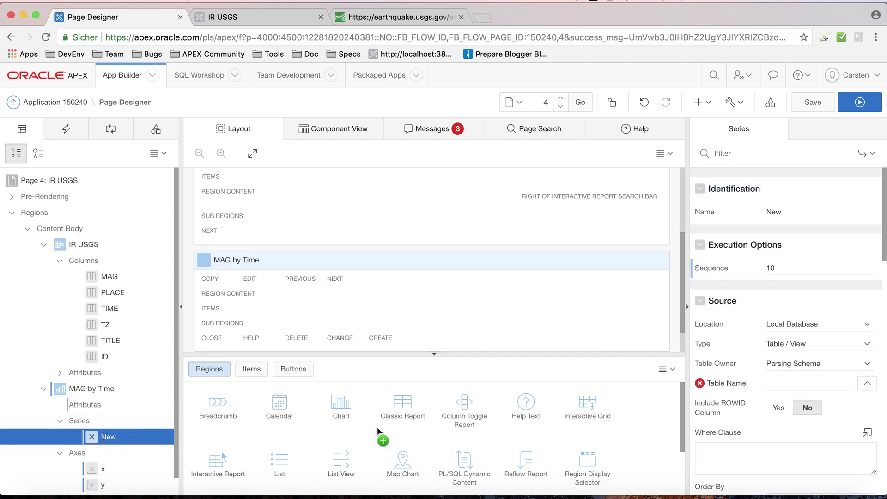
{"action": "scroll", "coordinate": [774, 358], "scroll_direction": "down", "scroll_amount": 3}
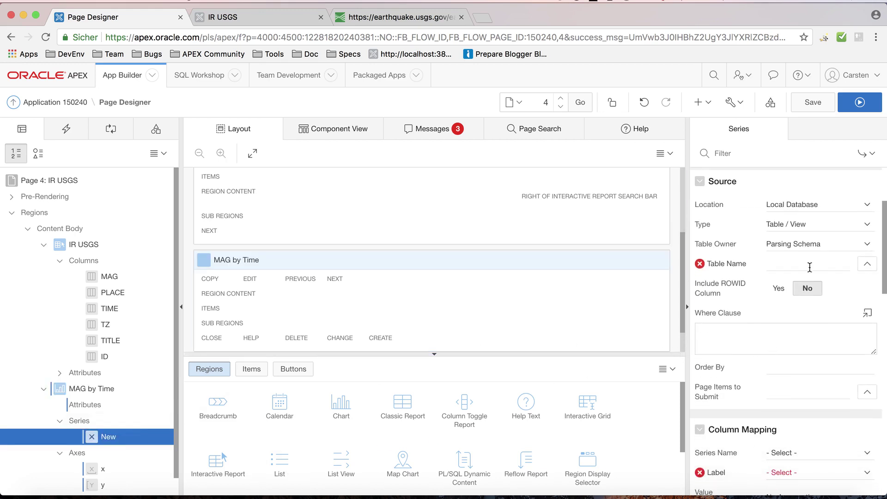
{"action": "left_click", "coordinate": [795, 204]}
{"action": "left_click", "coordinate": [788, 224]}
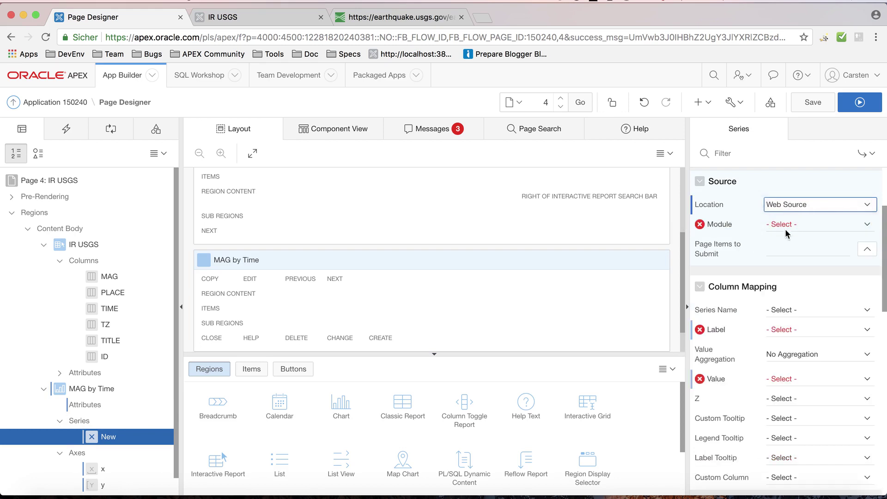
{"action": "left_click", "coordinate": [787, 230]}
{"action": "left_click", "coordinate": [789, 231]}
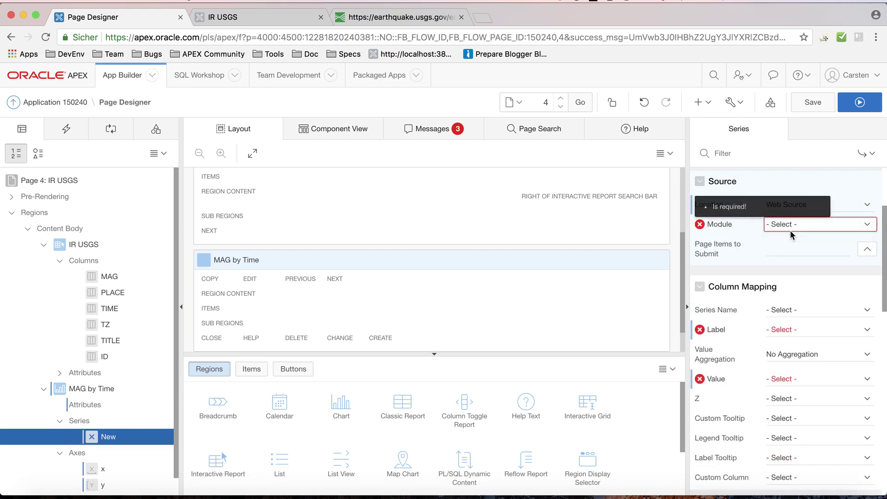
{"action": "left_click", "coordinate": [791, 234]}
Map the series' label to the TIME column and its value to the MAG column.
{"action": "scroll", "coordinate": [787, 351], "scroll_direction": "down", "scroll_amount": 5}
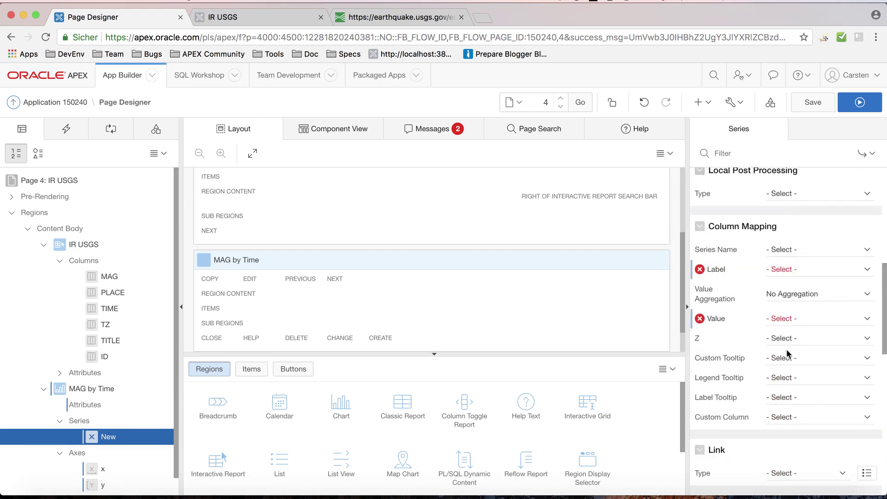
{"action": "left_click", "coordinate": [792, 269]}
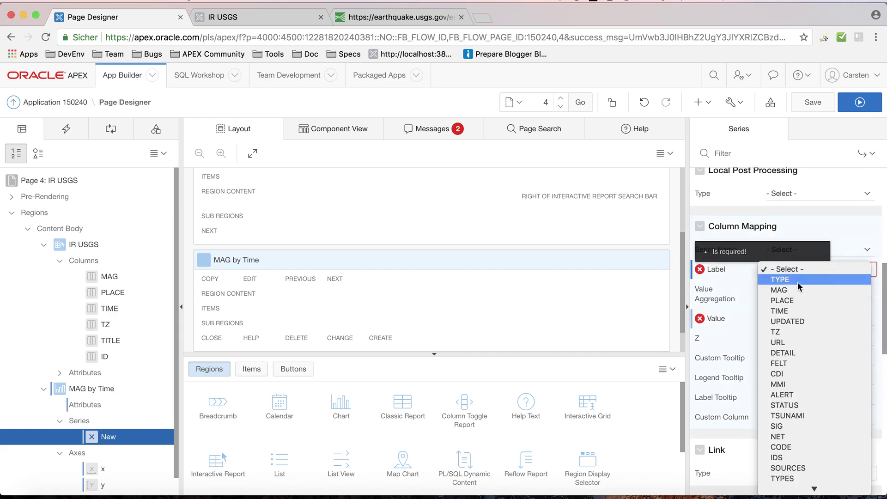
{"action": "left_click", "coordinate": [781, 311]}
{"action": "left_click", "coordinate": [796, 319]}
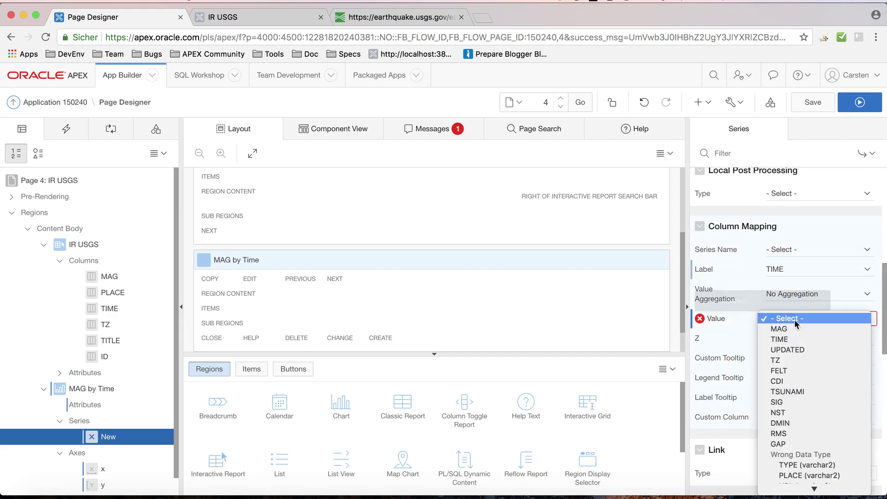
{"action": "left_click", "coordinate": [797, 329]}
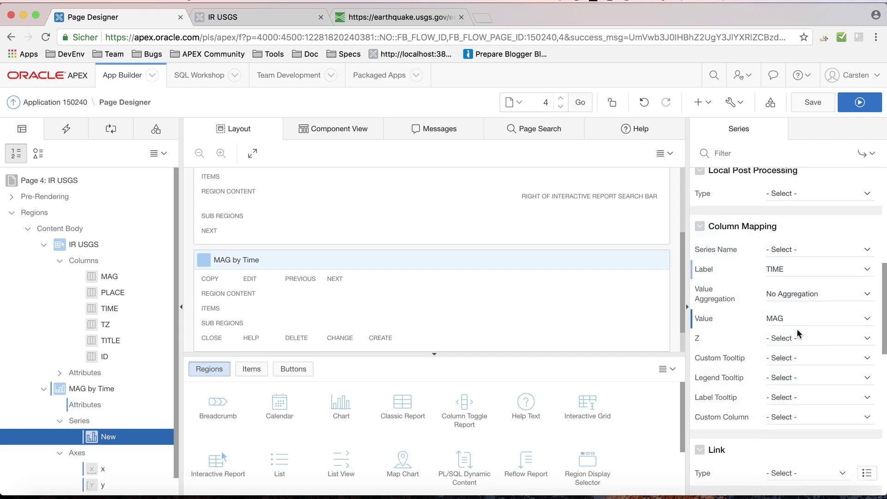
Save page 4 and run it to view the MAG by Time chart below the report.
{"action": "left_click", "coordinate": [813, 108]}
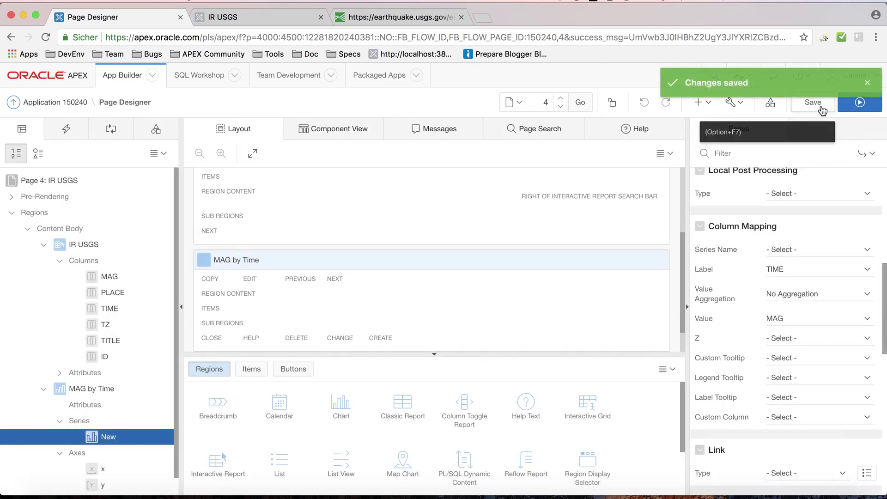
{"action": "left_click", "coordinate": [842, 101]}
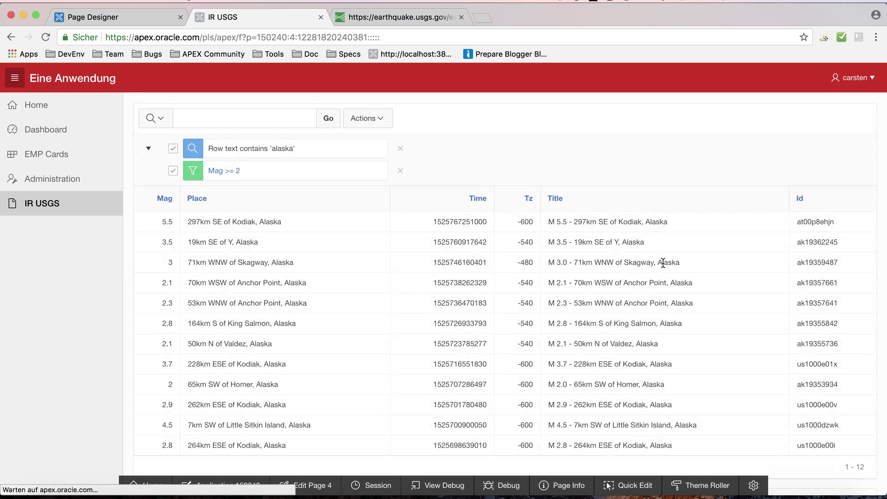
{"action": "scroll", "coordinate": [663, 262], "scroll_direction": "down", "scroll_amount": 6}
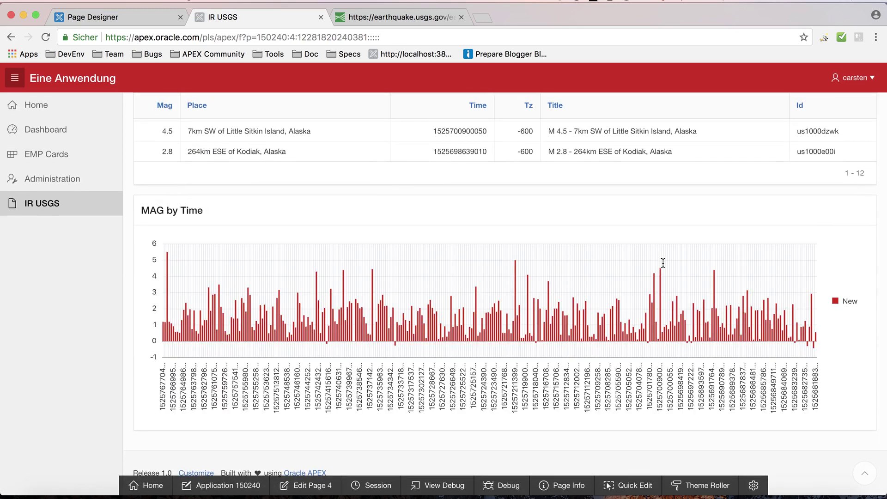